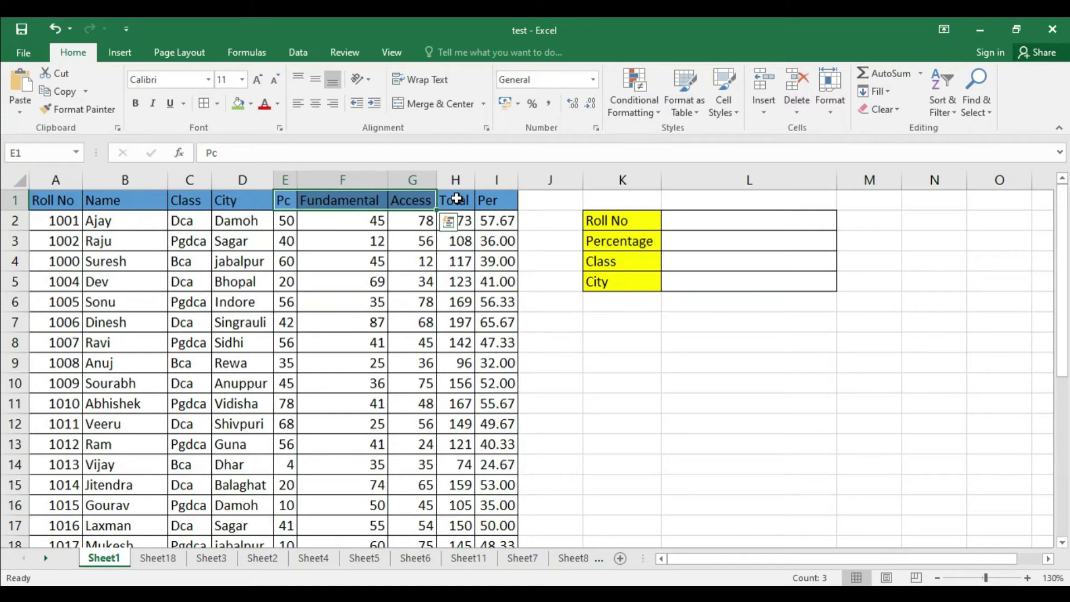
Step: Examine the student table's columns and roll numbers together with the empty Roll No, Percentage, Class and City lookup cells
click(497, 201)
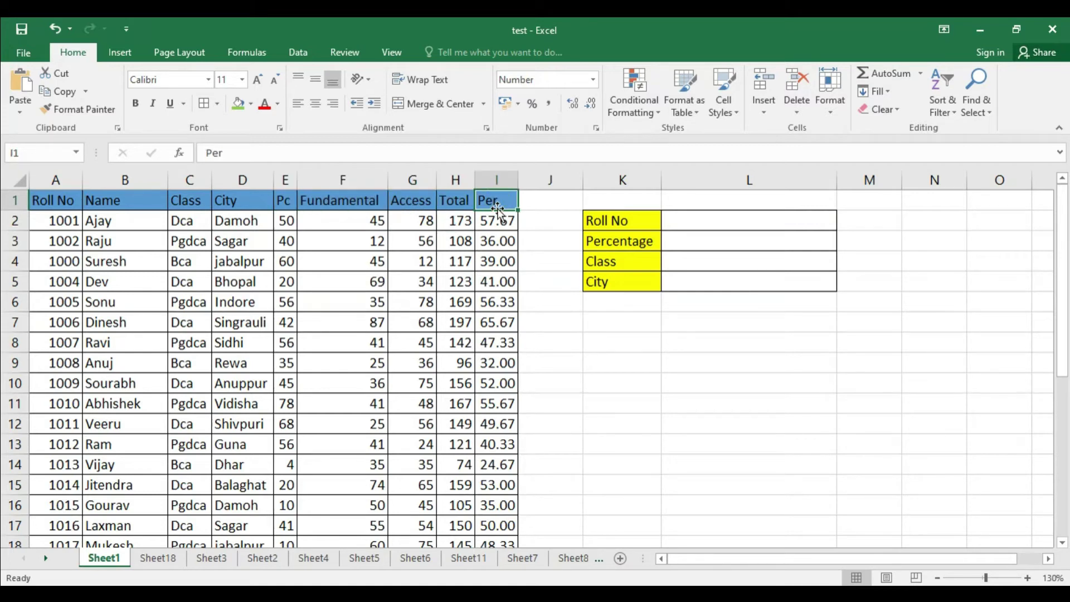
click(594, 397)
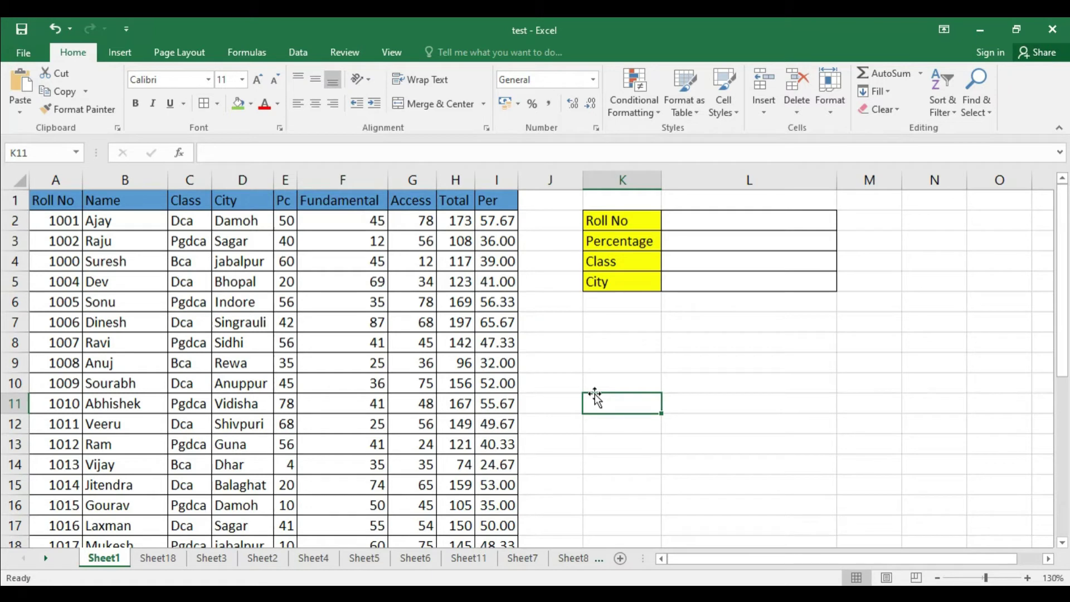
click(737, 243)
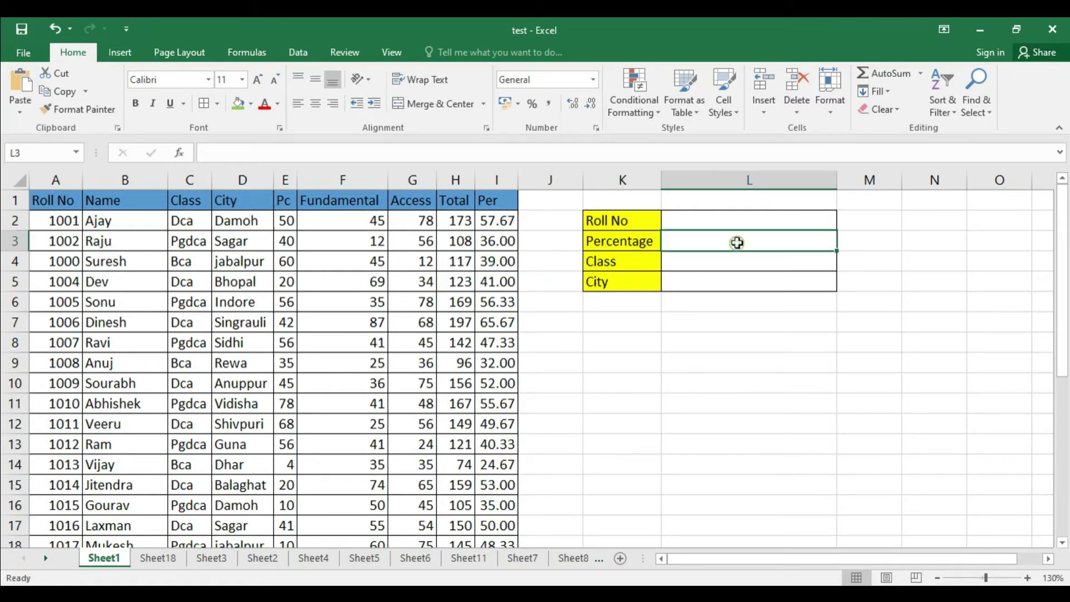
click(710, 264)
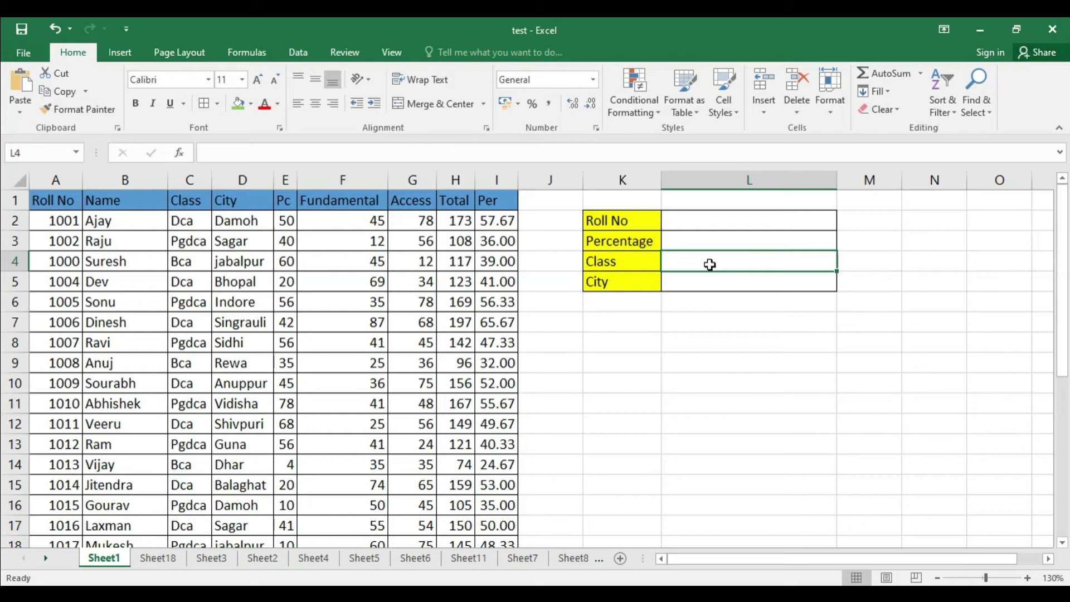
click(709, 287)
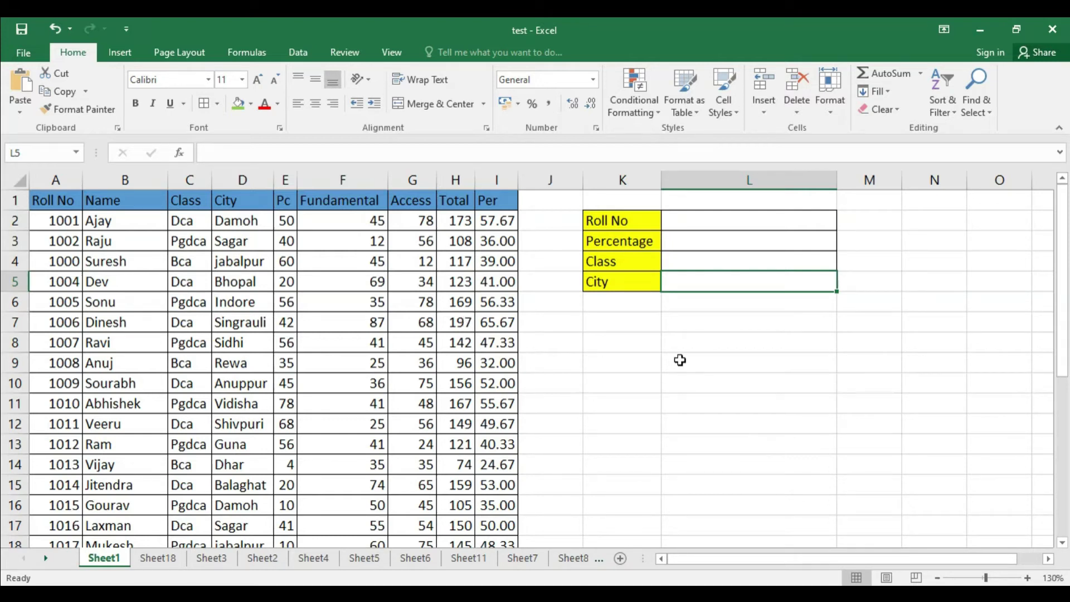
click(65, 204)
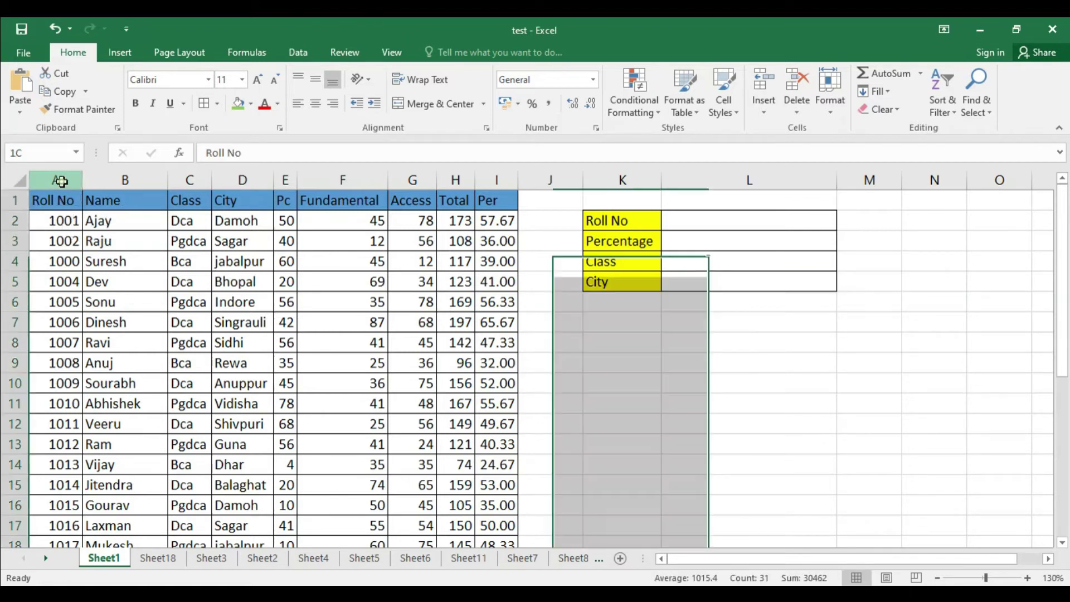
key(ctrl+shift+Down)
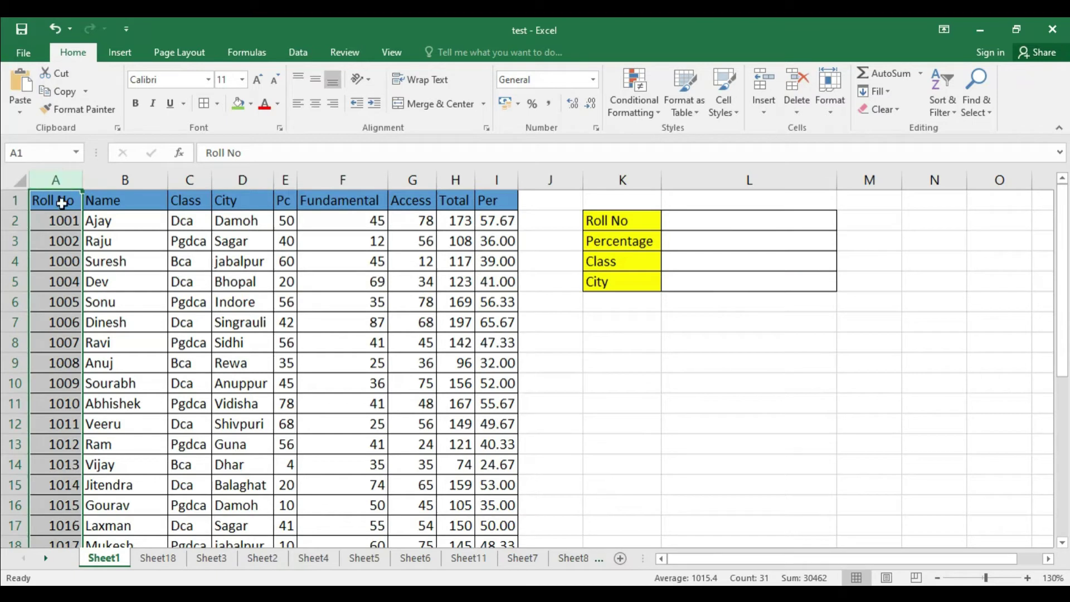
click(79, 297)
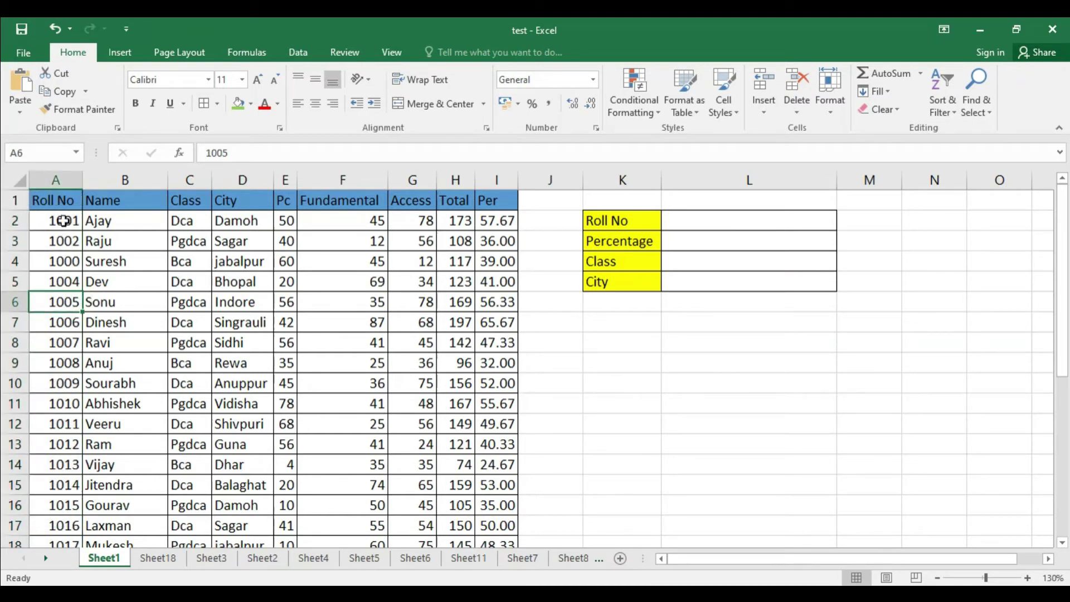
click(63, 223)
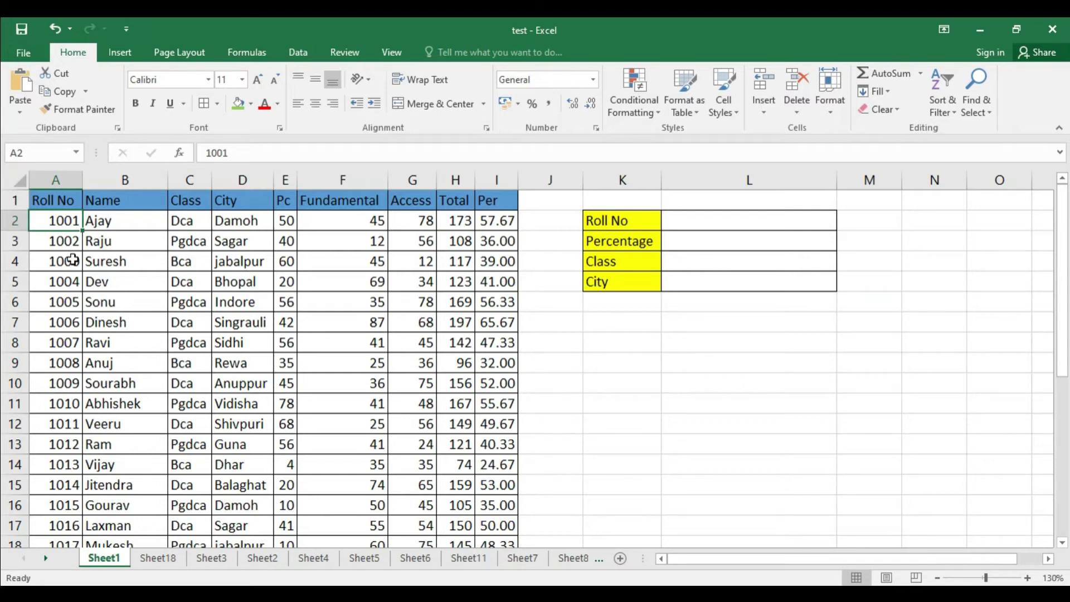
click(411, 343)
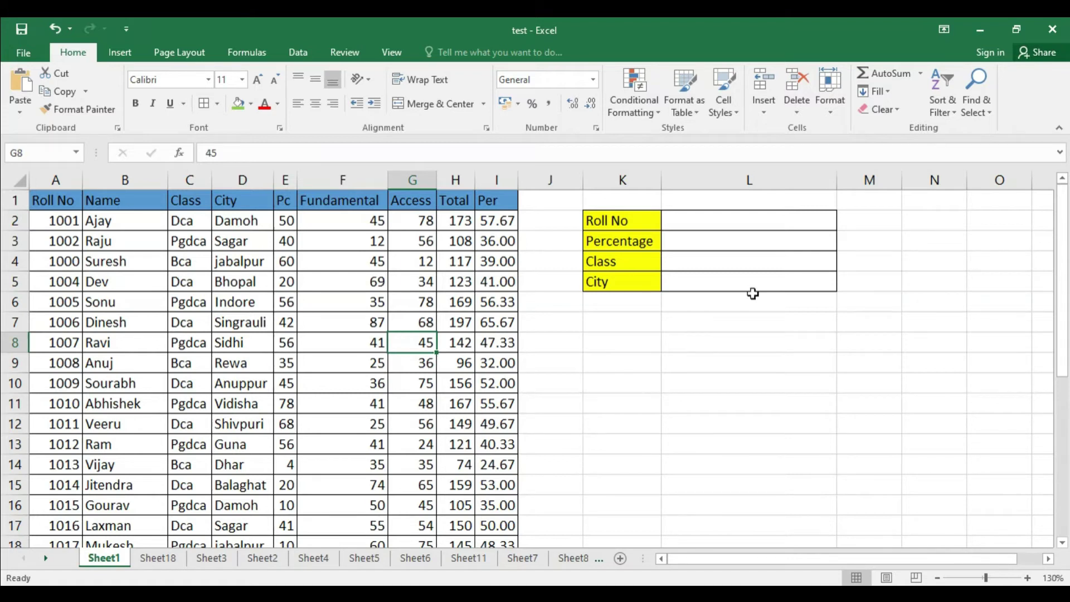
click(747, 224)
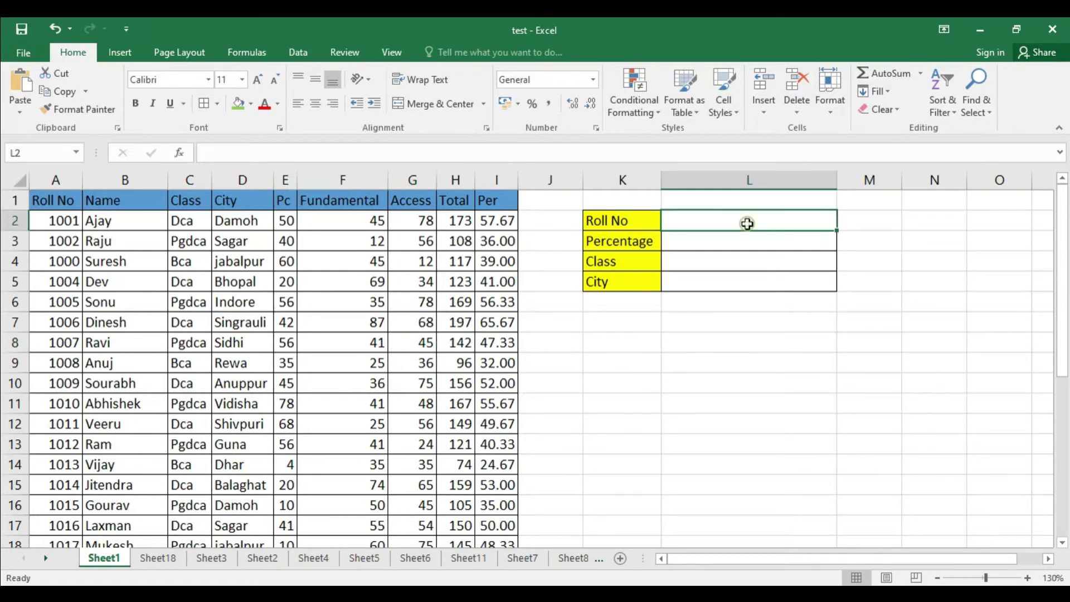
click(699, 241)
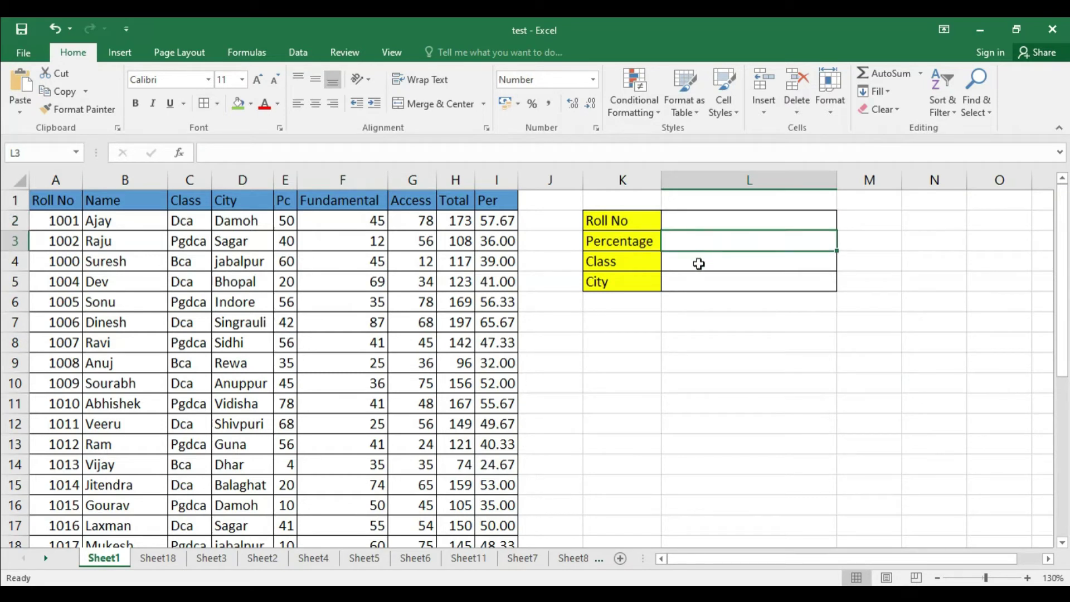
click(699, 264)
click(708, 283)
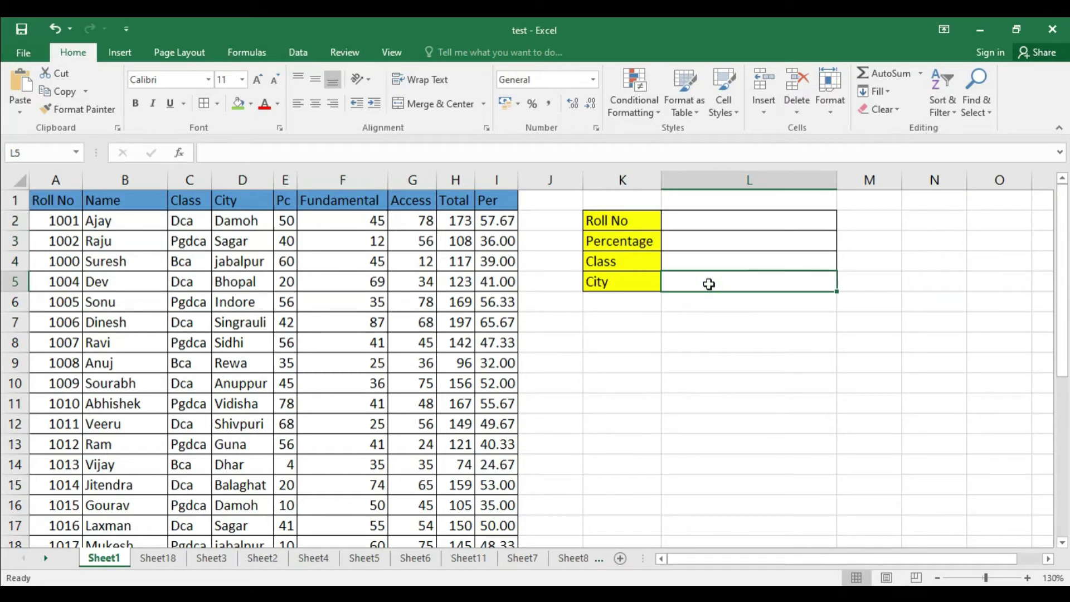
click(702, 332)
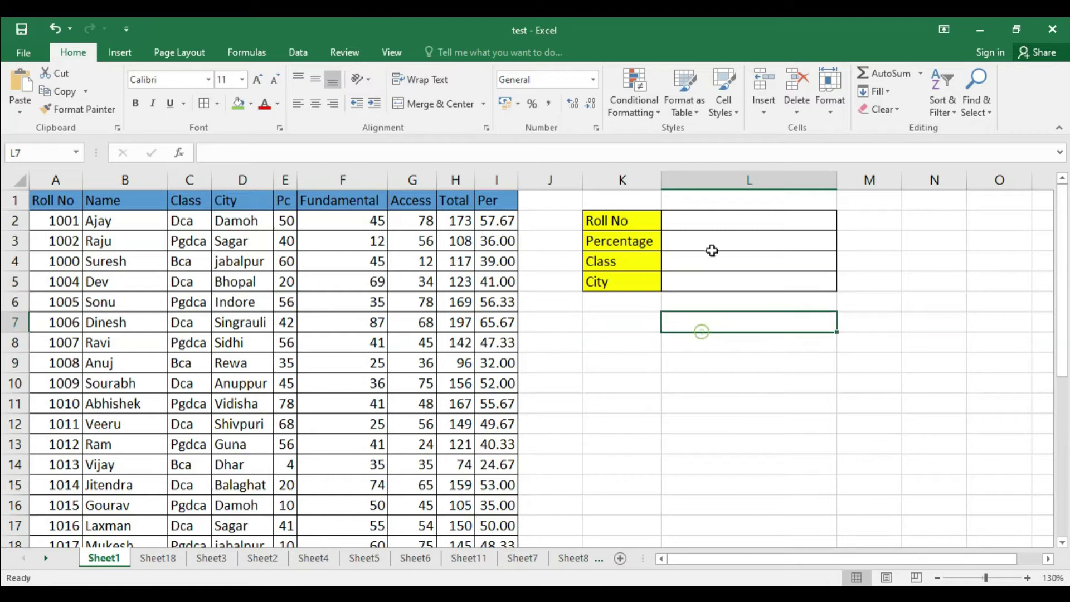
Step: Enter 1005 as the Roll No lookup value in cell L2
click(700, 222)
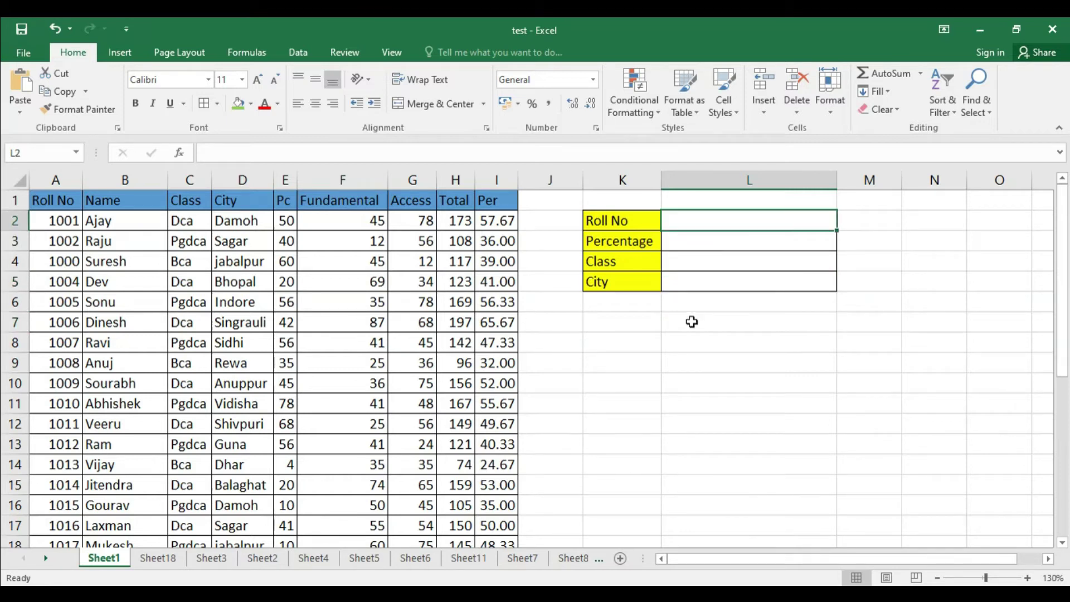
text(1005)
key(Return)
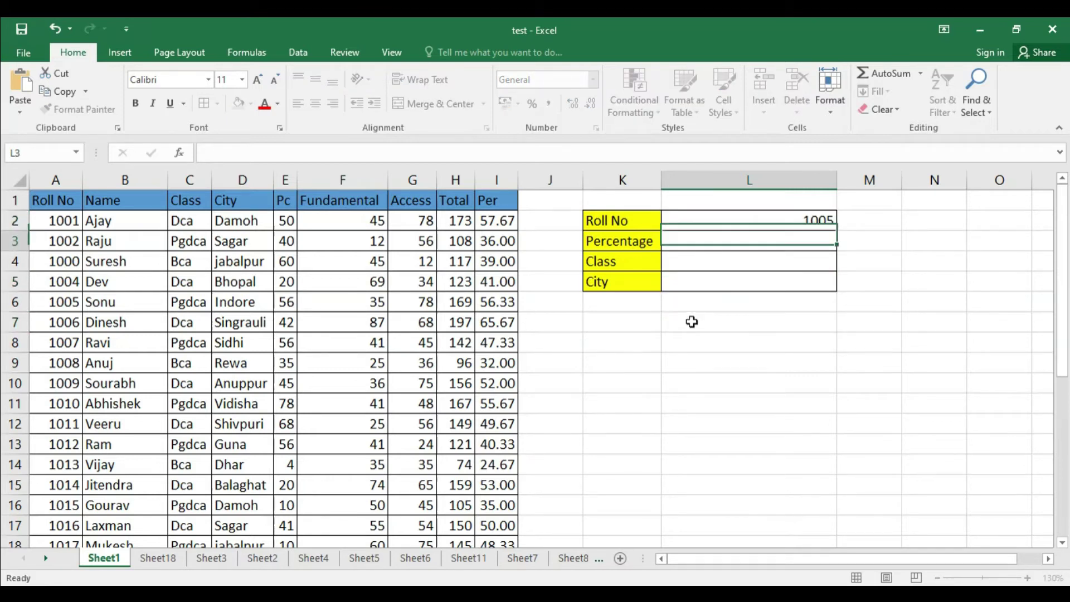
click(769, 218)
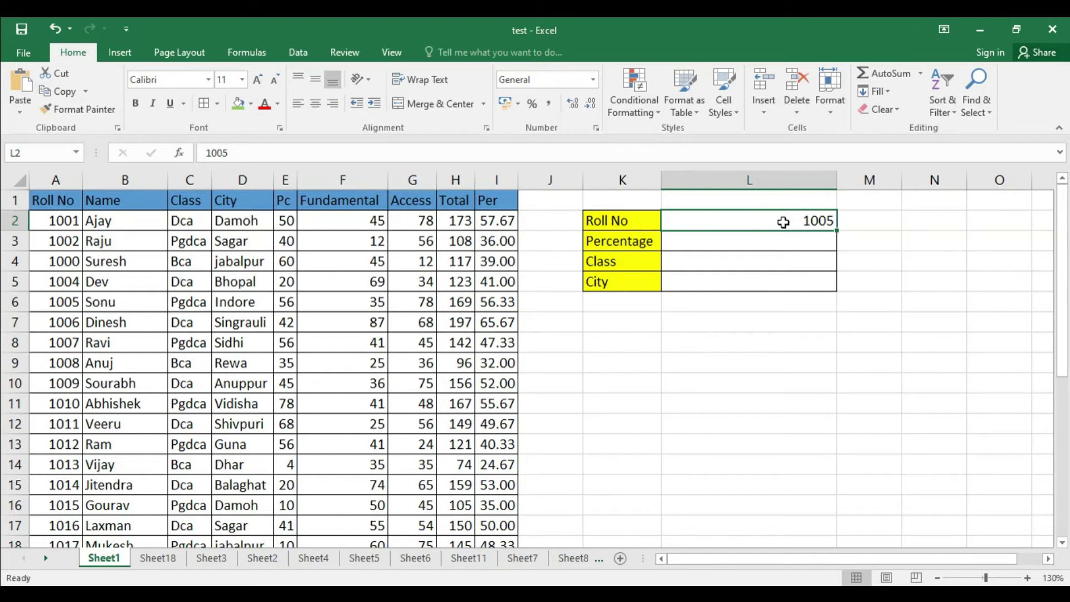
click(771, 243)
click(736, 268)
click(730, 280)
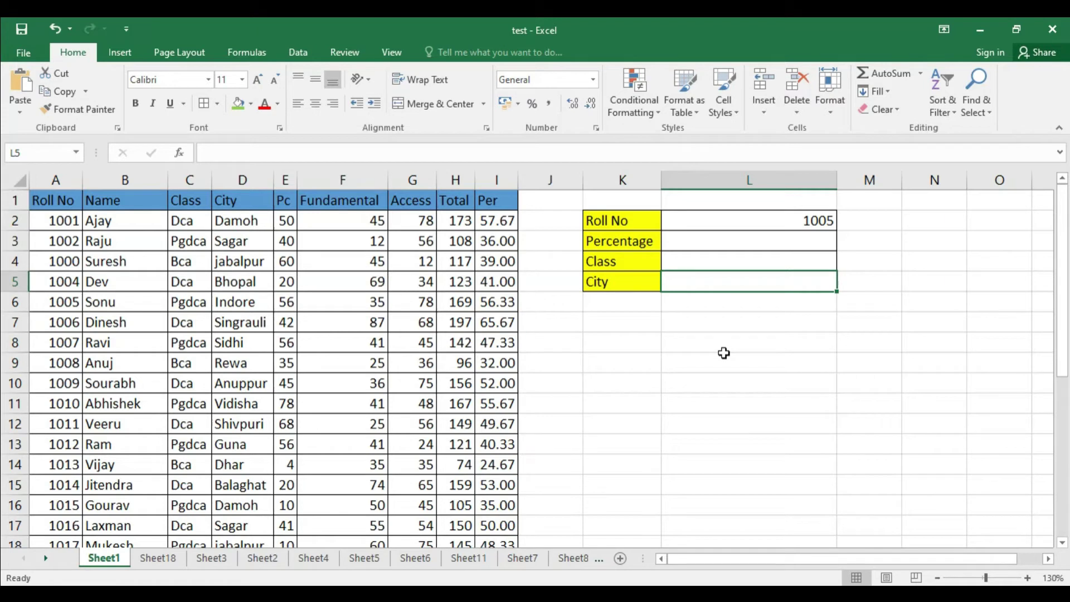
click(745, 220)
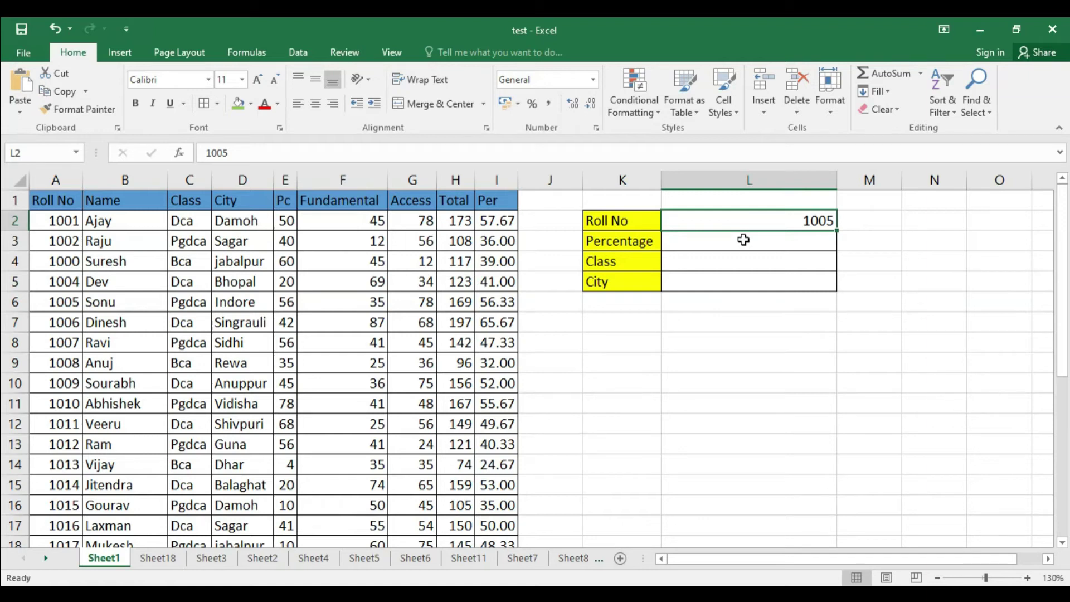
Step: Begin a VLOOKUP formula in Percentage cell L3 with L2 as the lookup value and A1:I31 as the table array
click(699, 245)
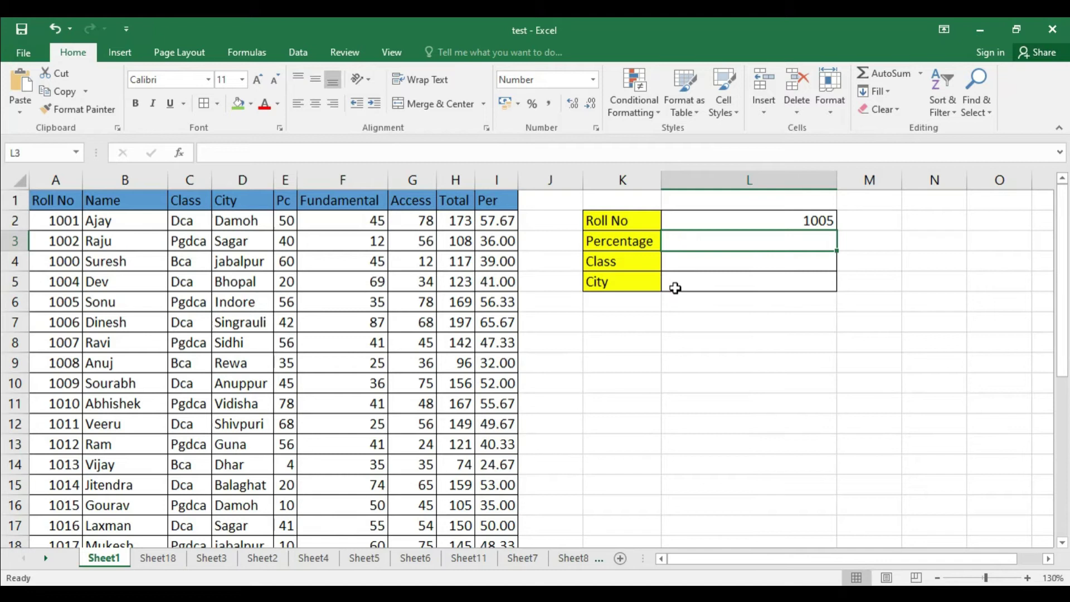
text(=)
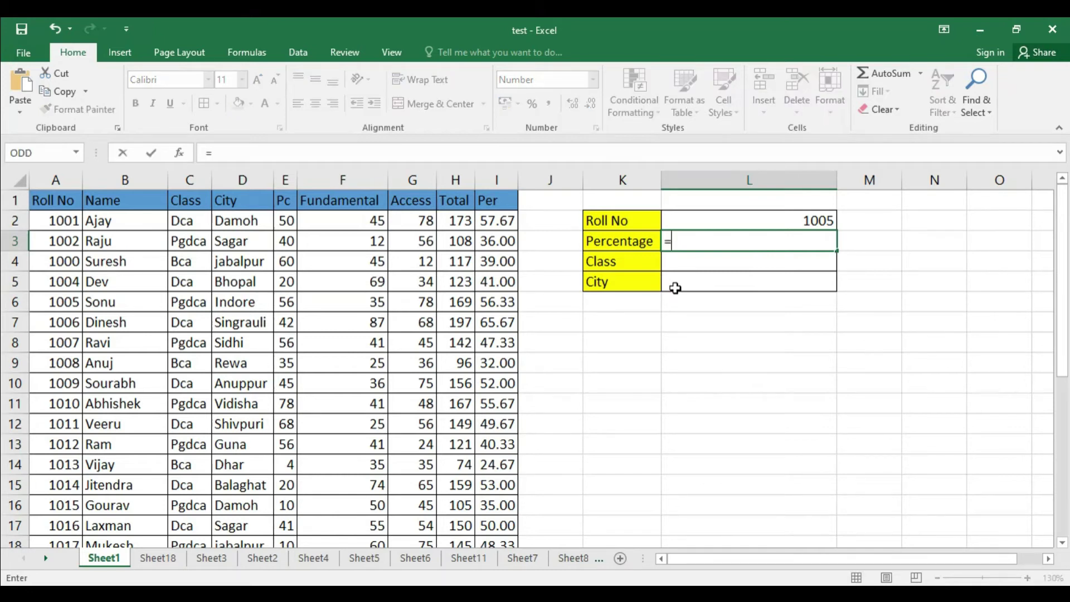
text(vloo)
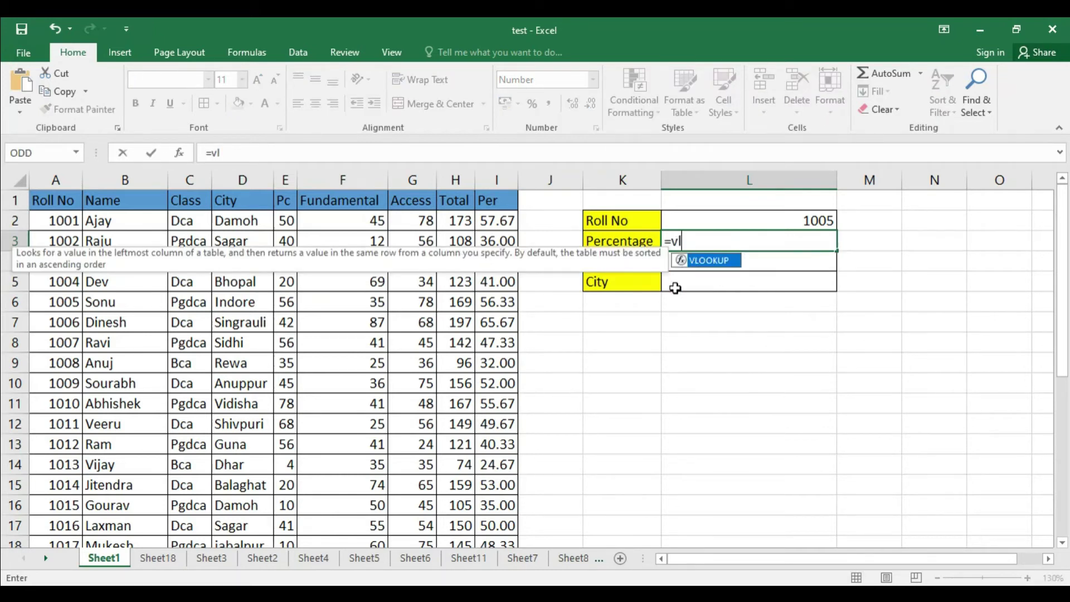
key(Tab)
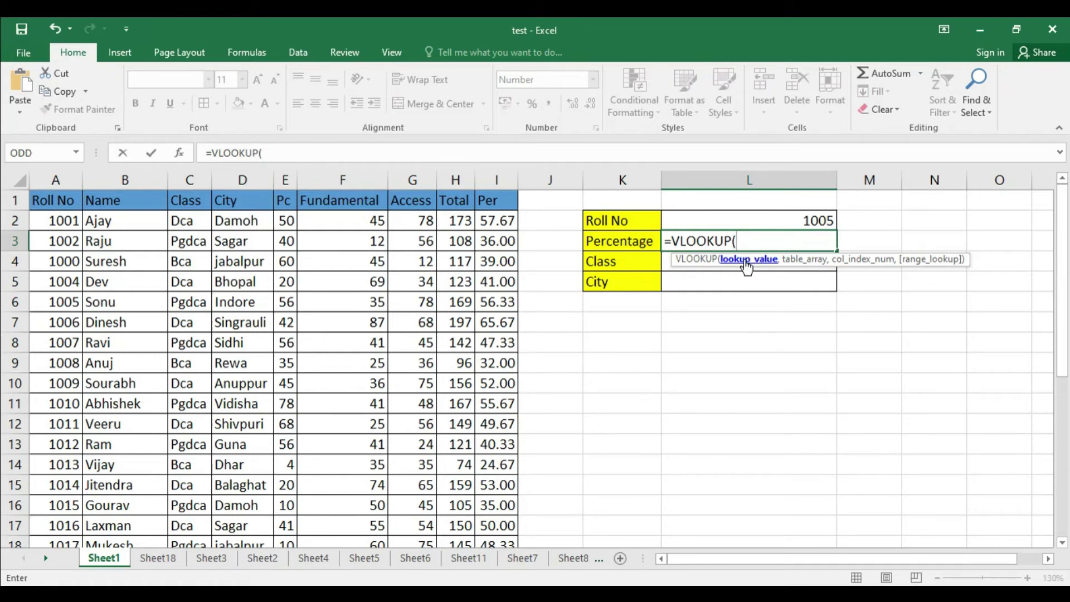
click(772, 222)
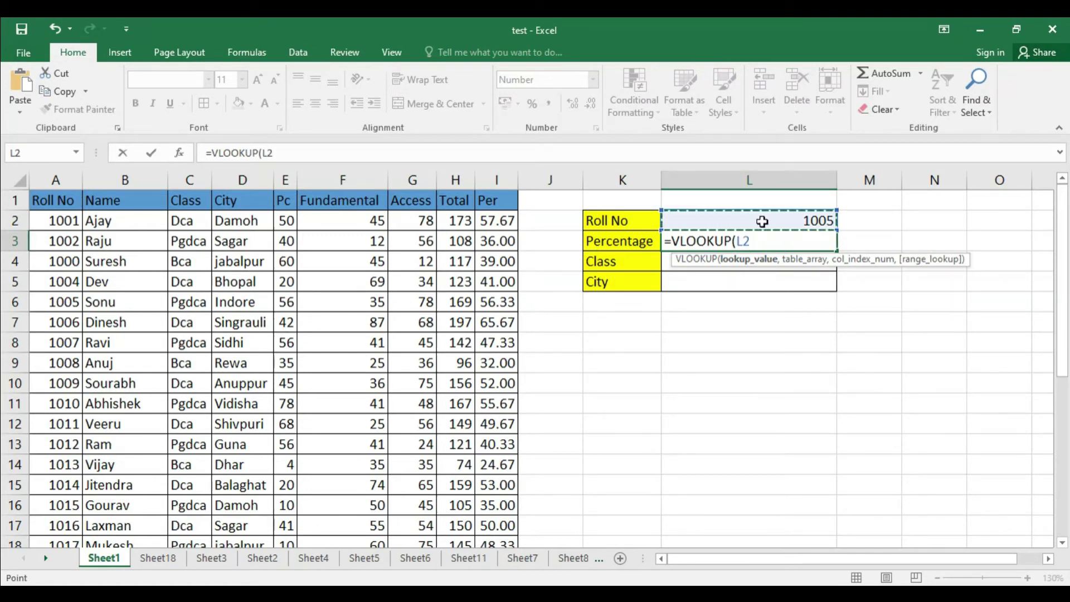
text(,)
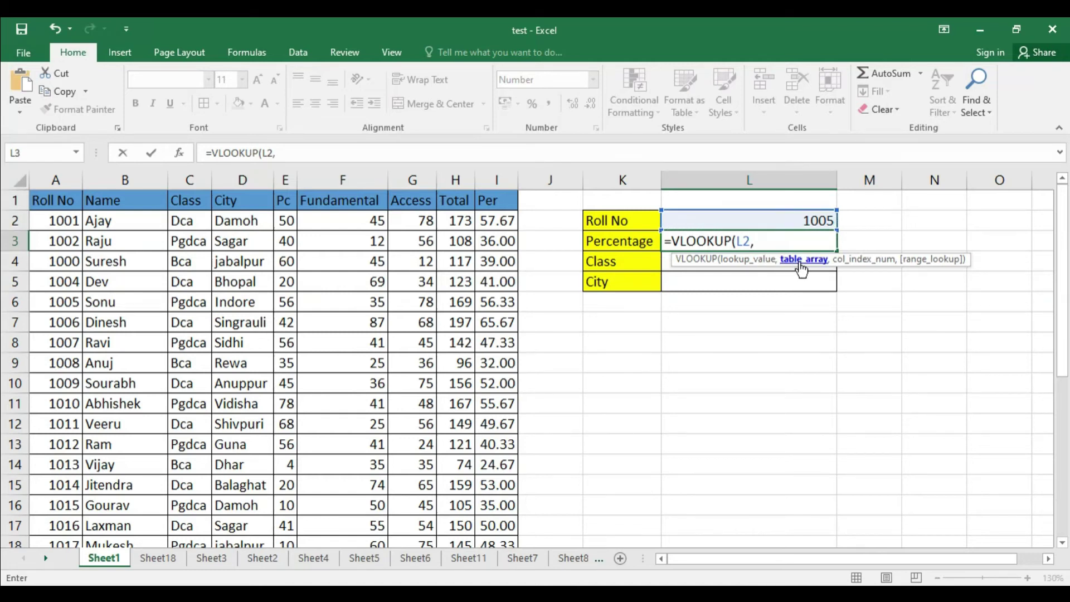
drag(49, 201, 501, 509)
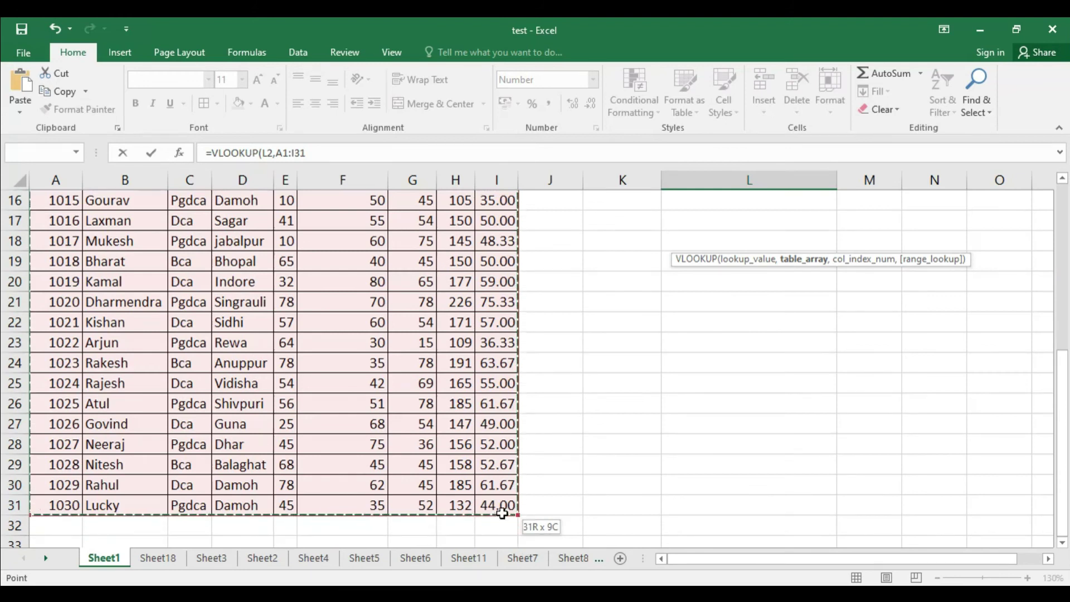
scroll(686, 419, up, 4)
scroll(686, 419, up, 1)
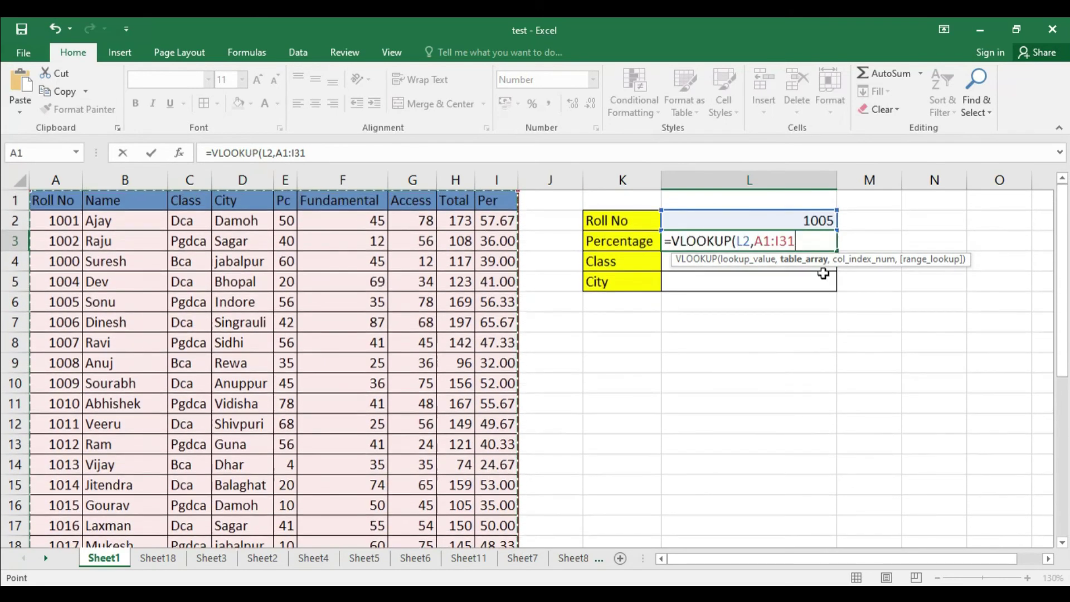
Step: Complete the Percentage VLOOKUP with column index 9 and FALSE for an exact match
text(,)
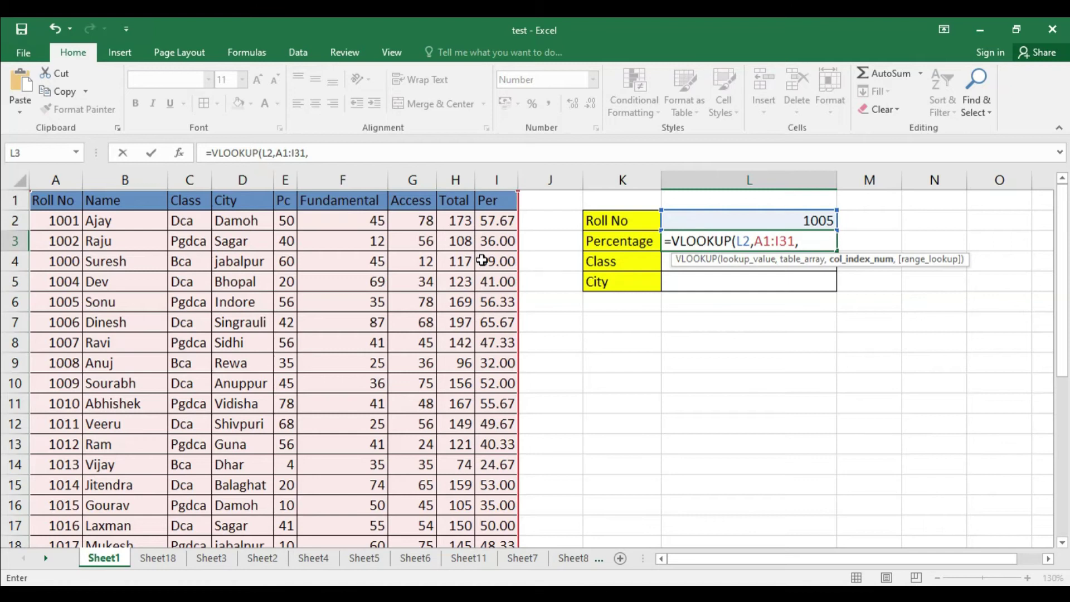
text(9,)
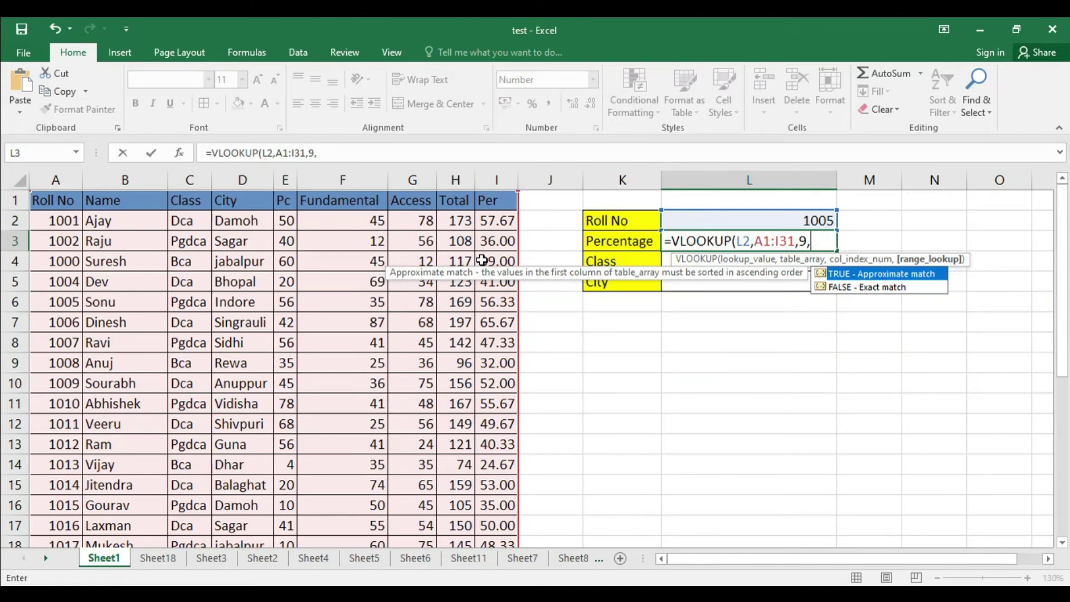
key(Down)
key(Tab)
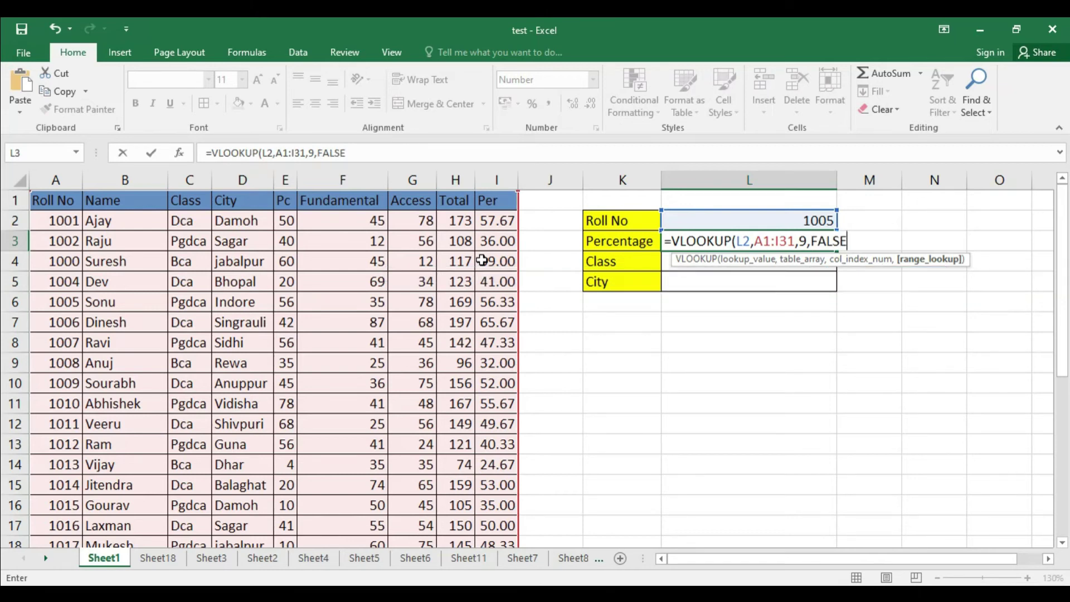
text())
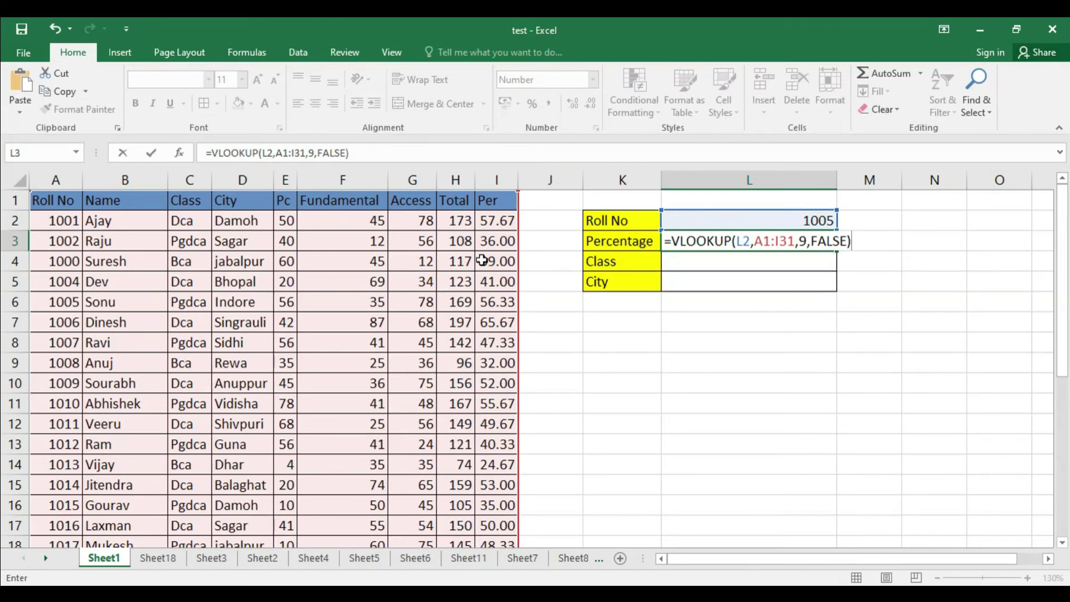
key(Return)
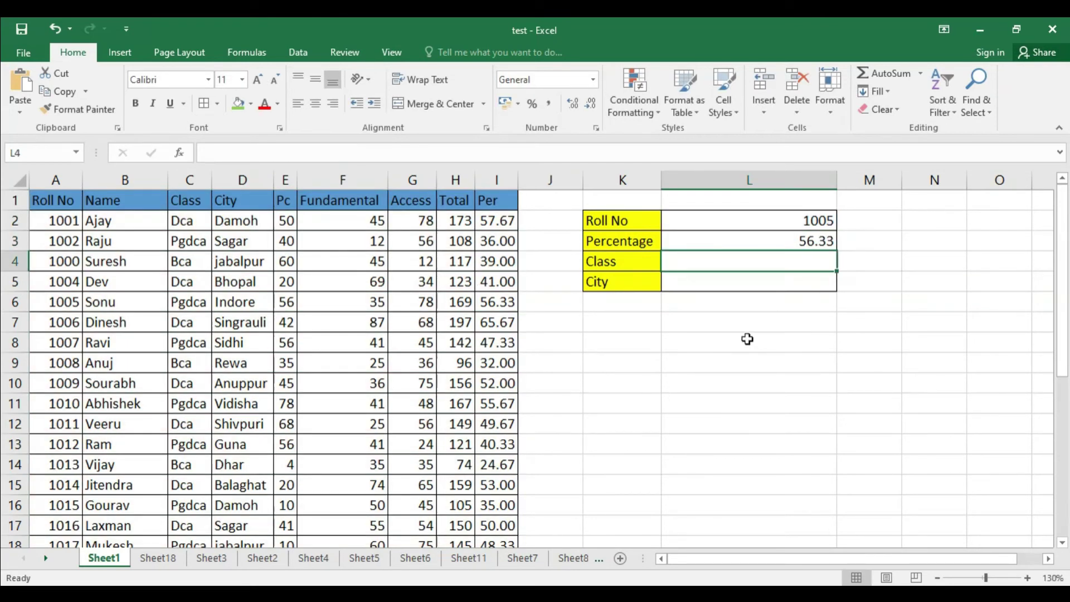
Step: Compare the Percentage result in L3 with the Per value in the student table's row for roll number 1005
click(787, 219)
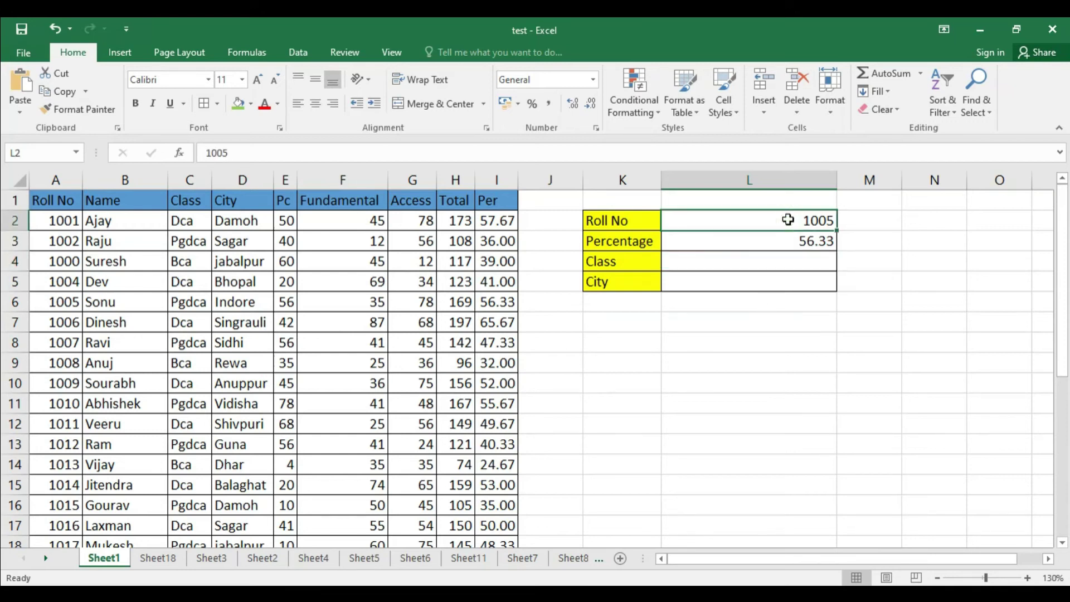
click(762, 242)
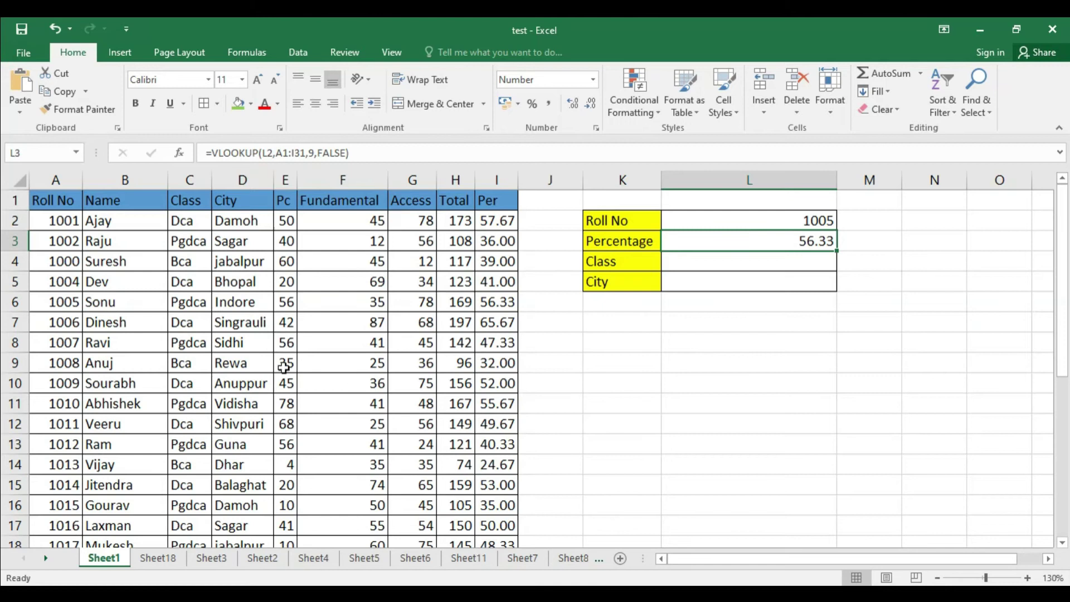
click(72, 303)
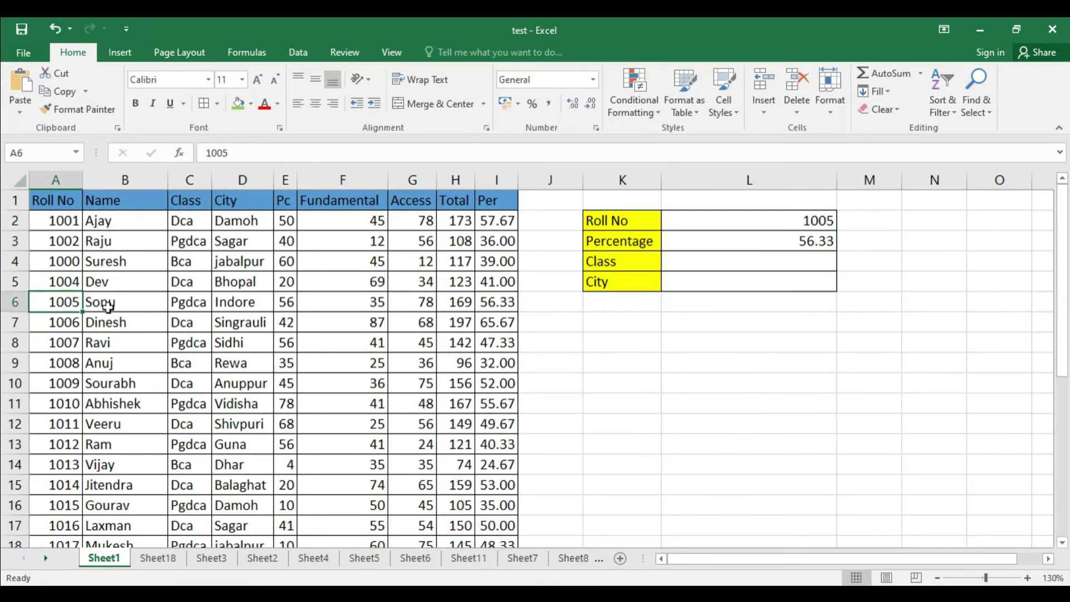
click(503, 302)
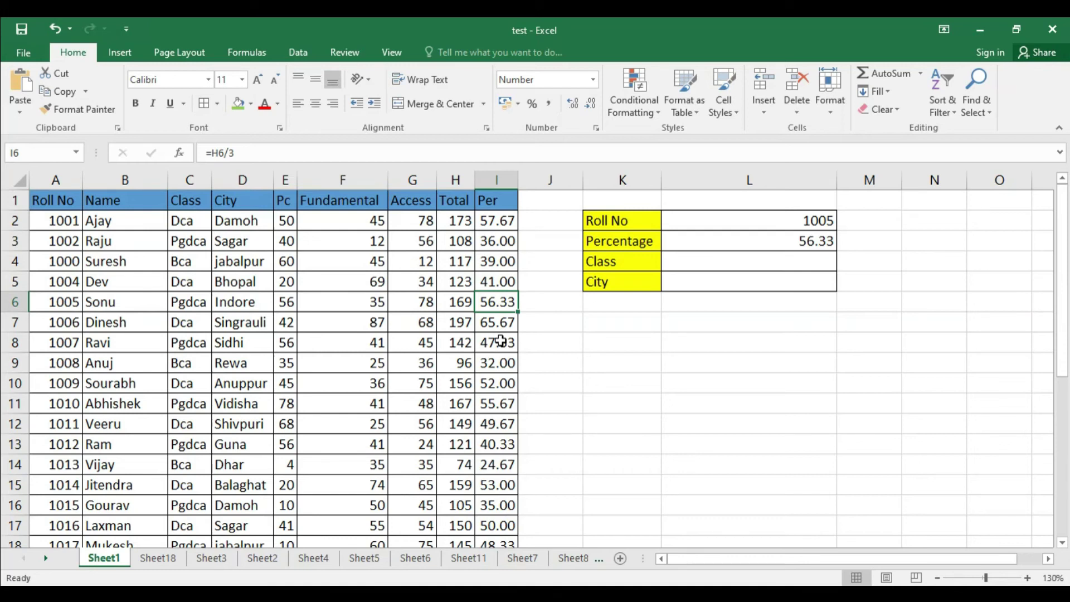
Step: Review each argument of the VLOOKUP formula in Percentage cell L3 without changing it
double_click(720, 241)
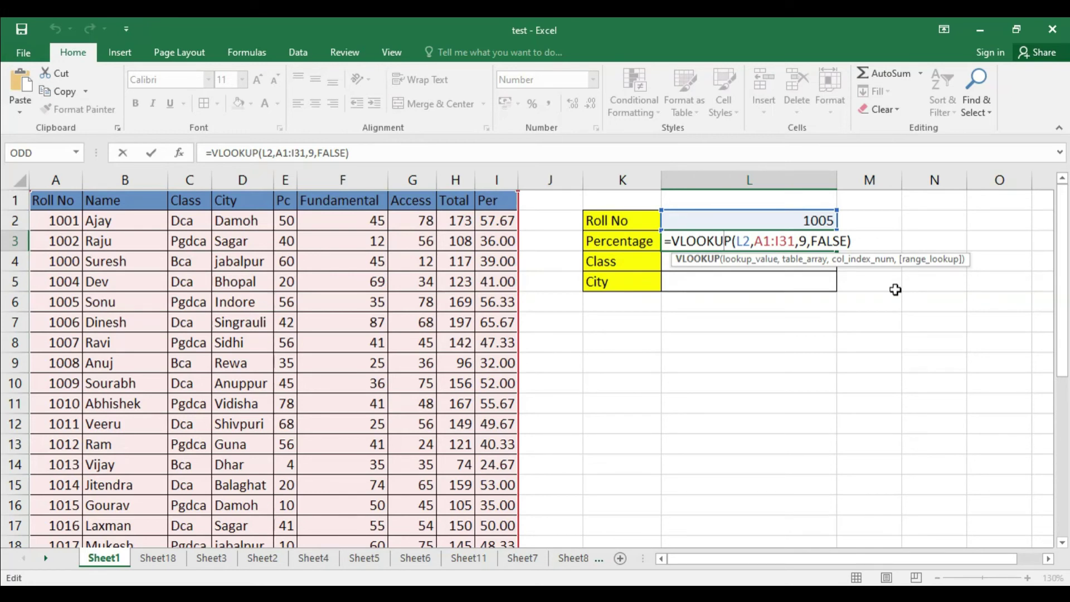
key(Right)
key(Right)
key(Right)
key(Right)
key(Right)
key(Right)
key(Right)
key(Right)
key(Right)
key(Right)
key(Right)
key(Right)
key(Right)
key(Right)
key(Right)
key(Right)
key(Right)
key(Return)
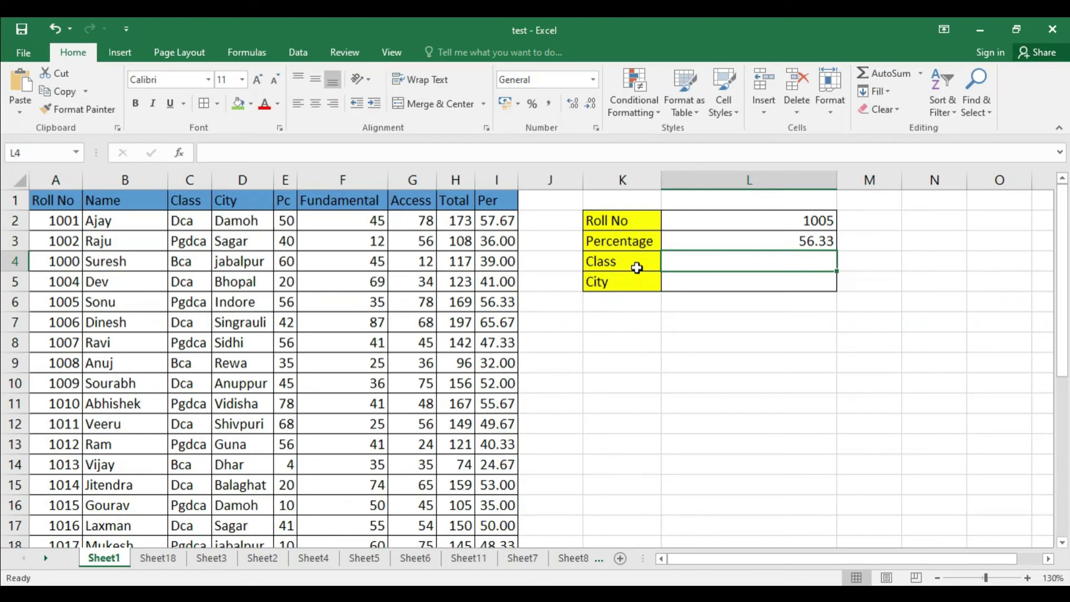
Step: Set the Roll No lookup value in L2 to 1002 and compare the Percentage result with that roll number's table row
click(800, 219)
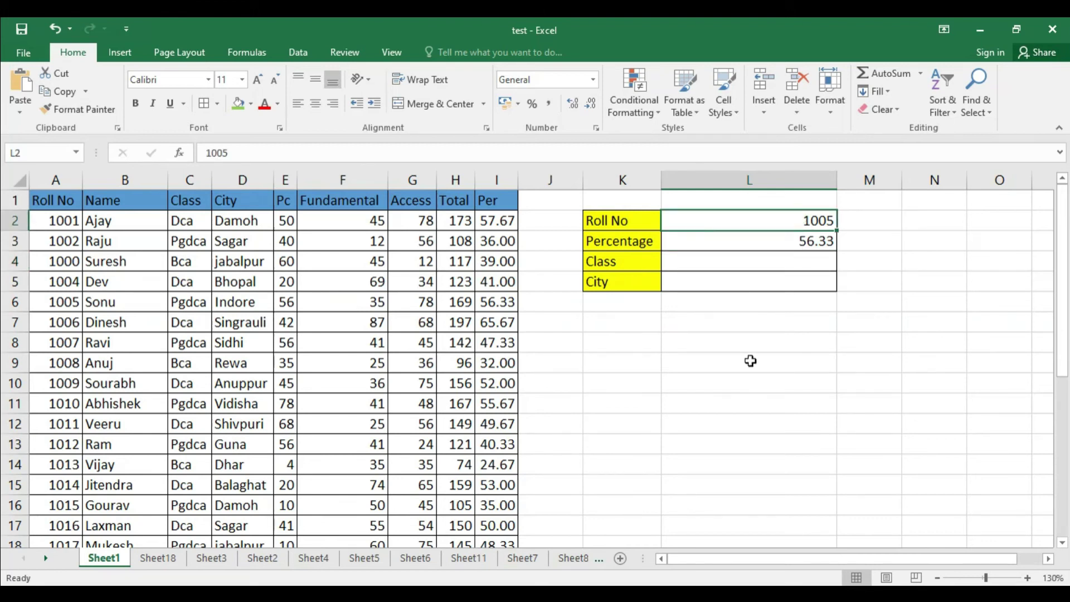
text(1002)
key(Return)
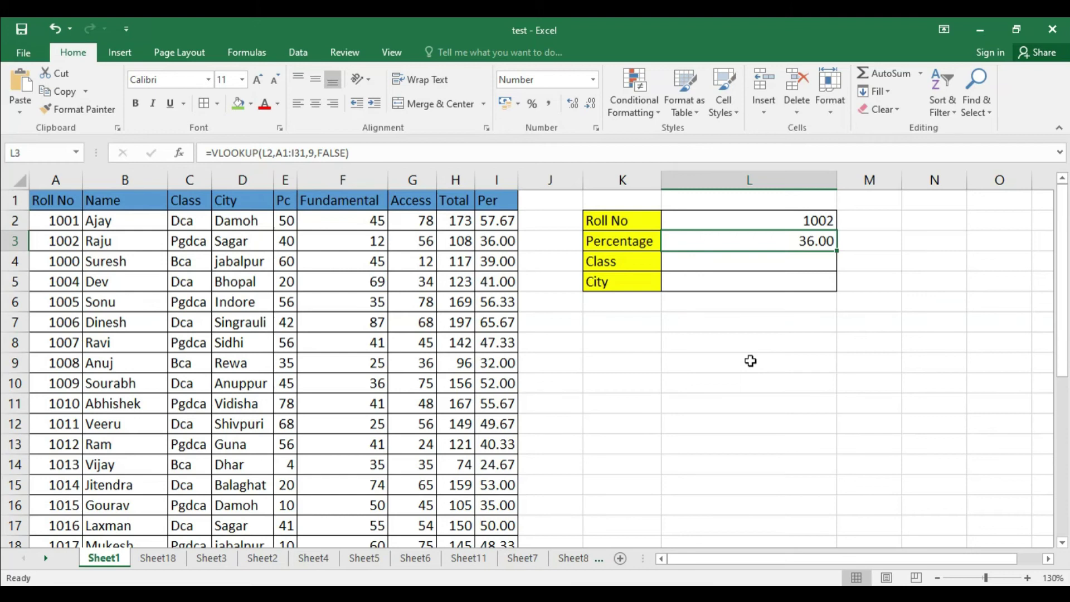
click(60, 241)
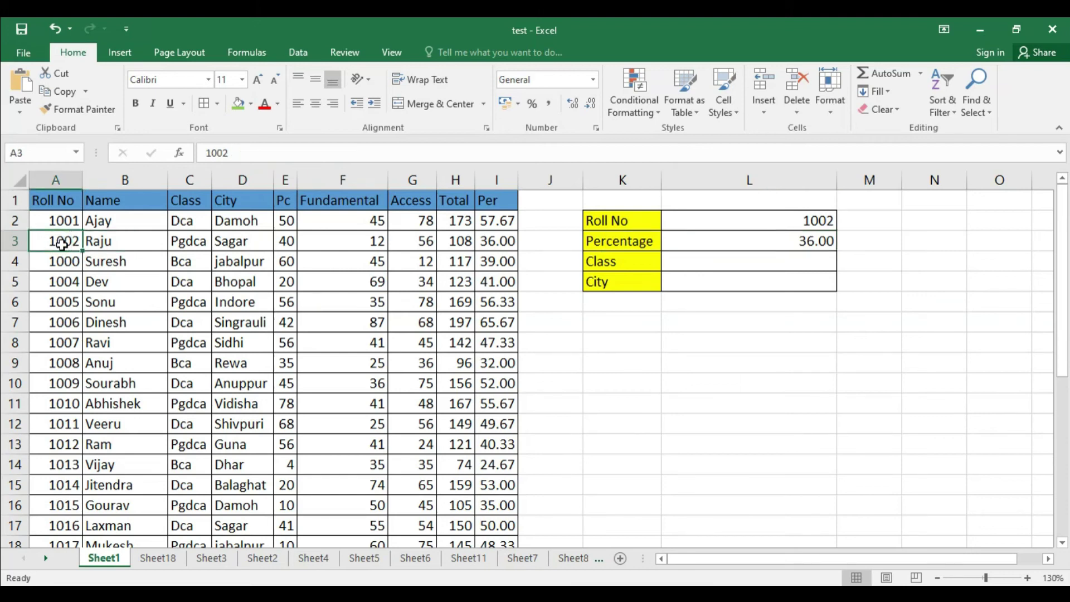
click(505, 244)
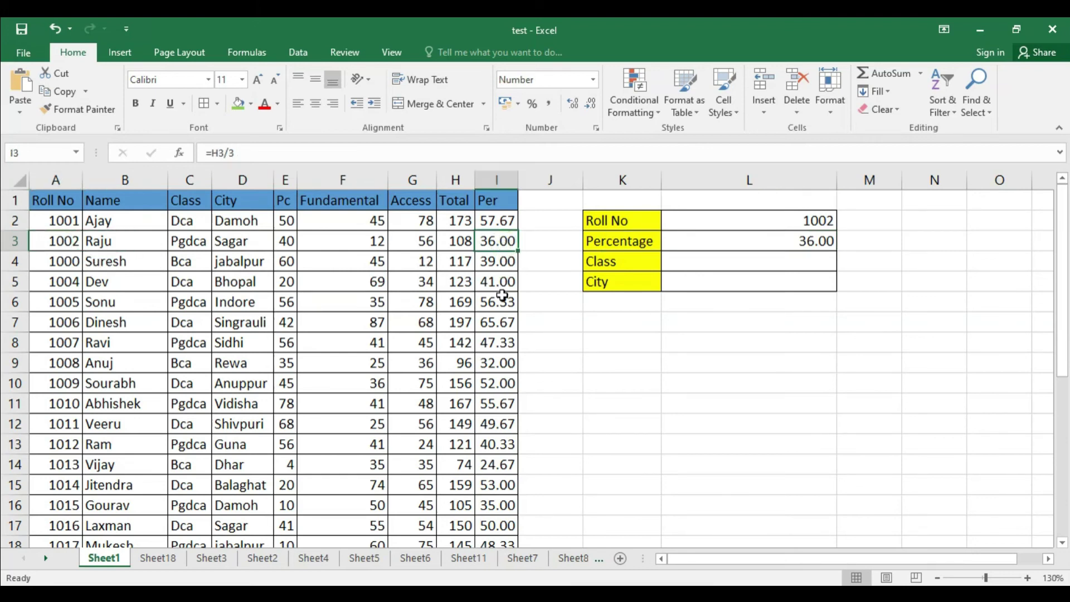
Step: Change the Roll No lookup value in cell L2 to 1006
click(814, 220)
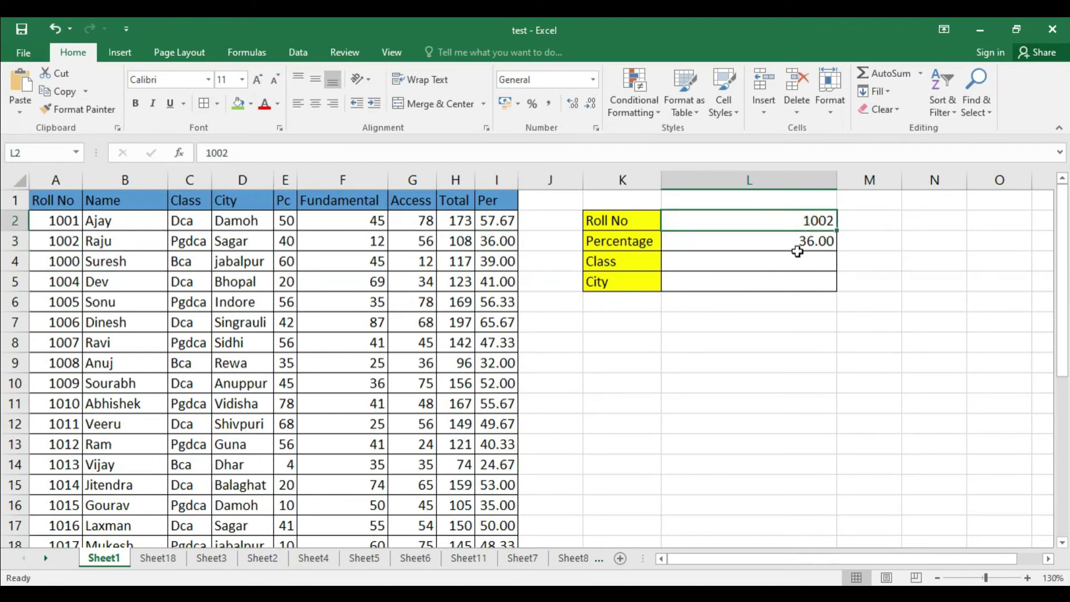
key(F2)
key(BackSpace)
text(6)
key(Return)
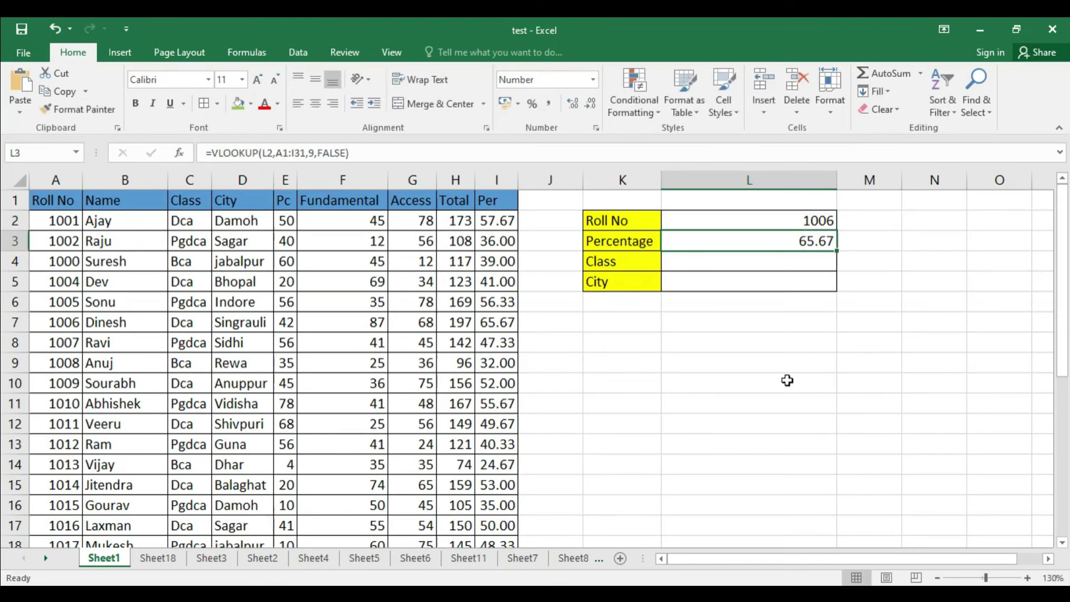
Step: Begin a VLOOKUP formula in Class cell L4 with L2 as the lookup value and A1:I31 as the table array
click(742, 264)
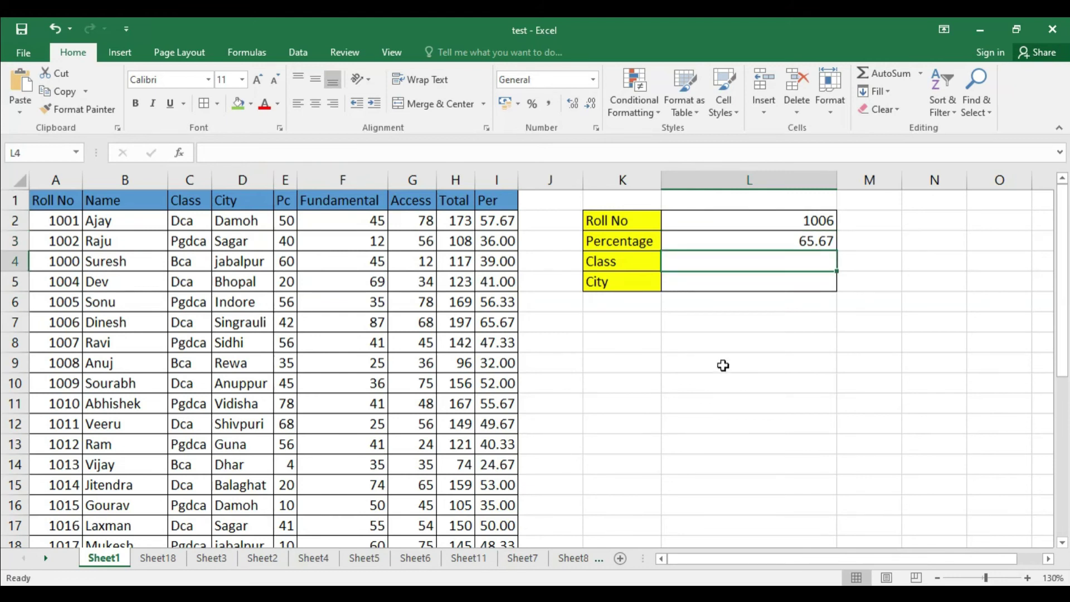
text(=vl)
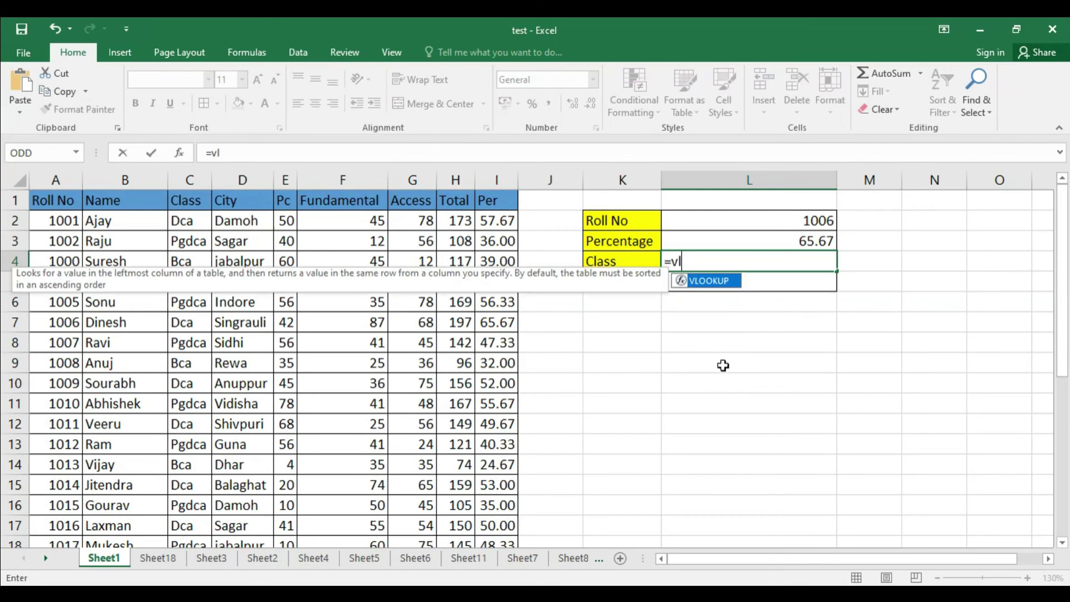
key(Tab)
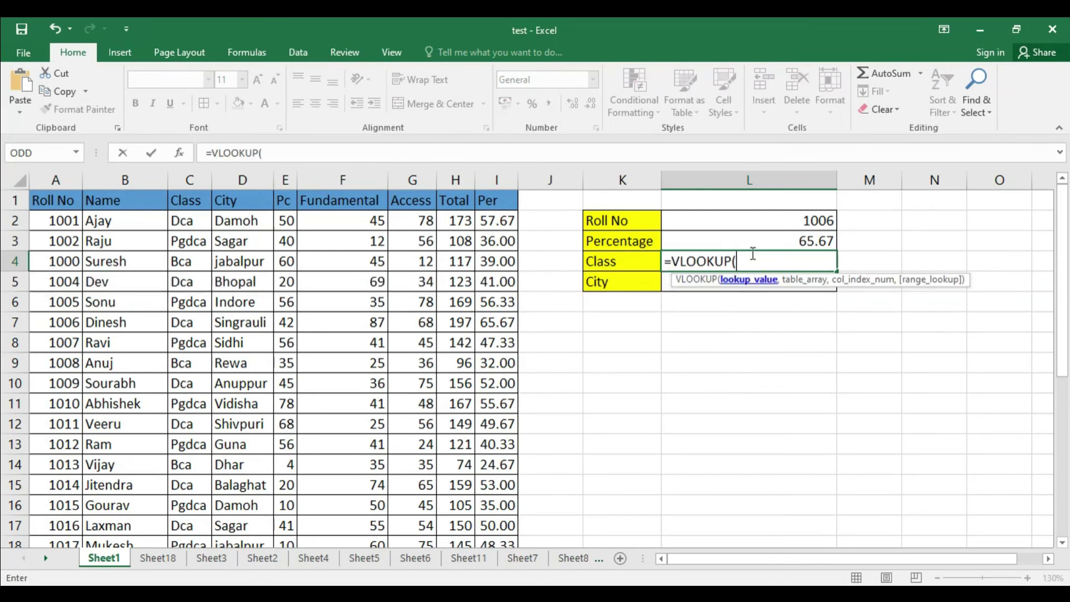
click(758, 220)
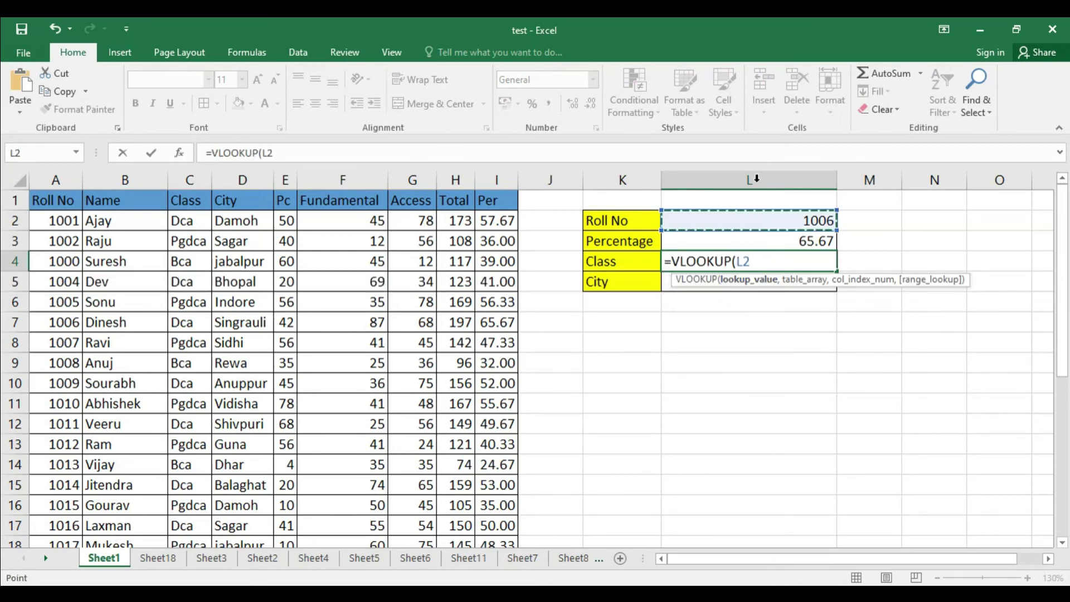
text(,)
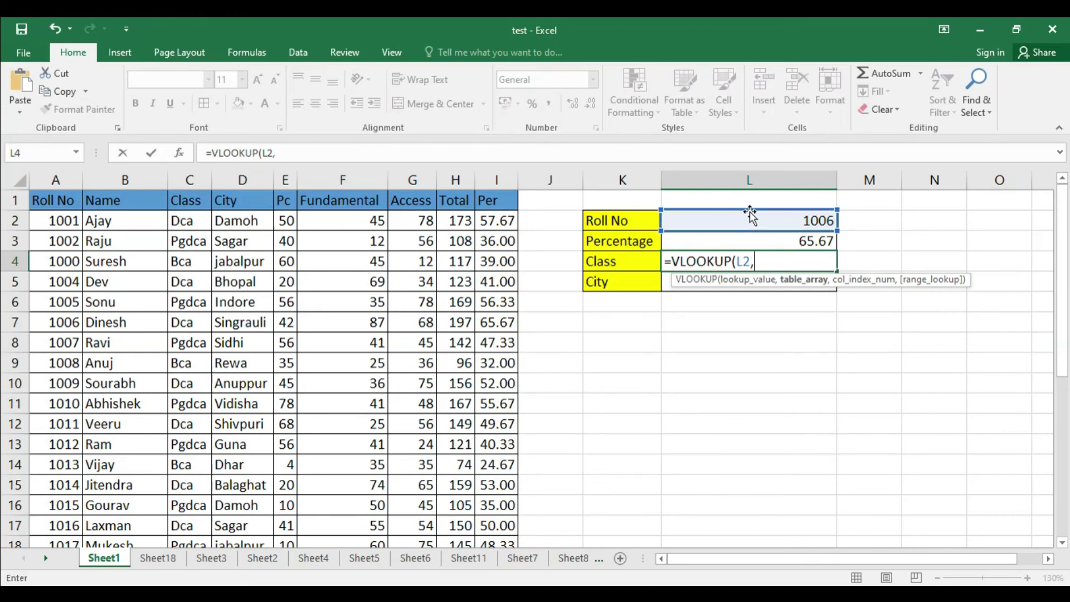
drag(70, 202, 362, 385)
drag(494, 490, 509, 383)
scroll(667, 389, up, 7)
scroll(667, 386, down, 1)
text(,)
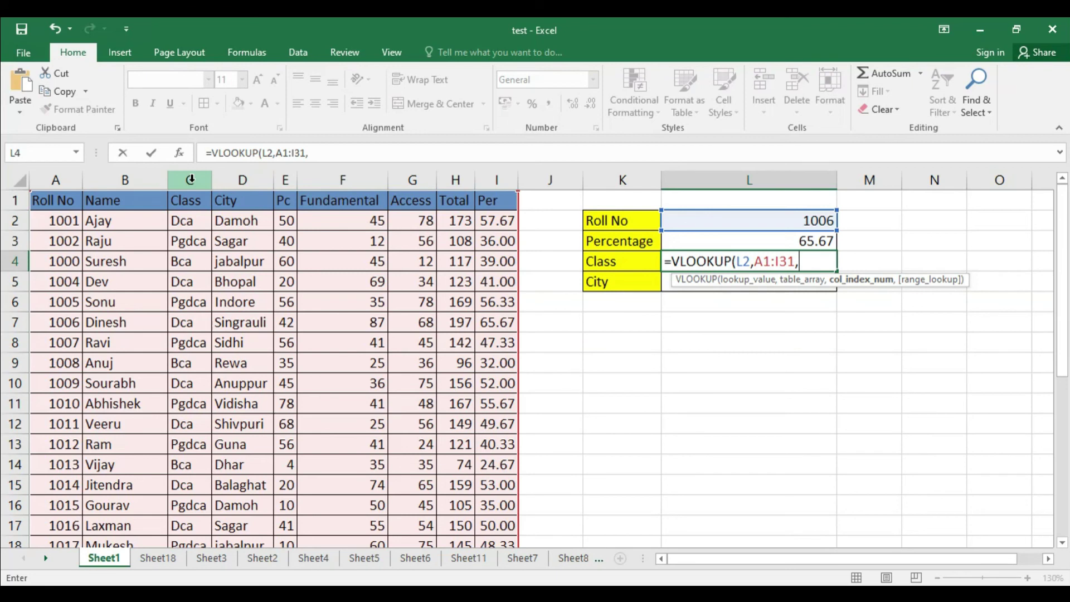
Step: Complete the Class VLOOKUP with column index 3 and FALSE for an exact match, checking it against the table row for 1006
text(3,)
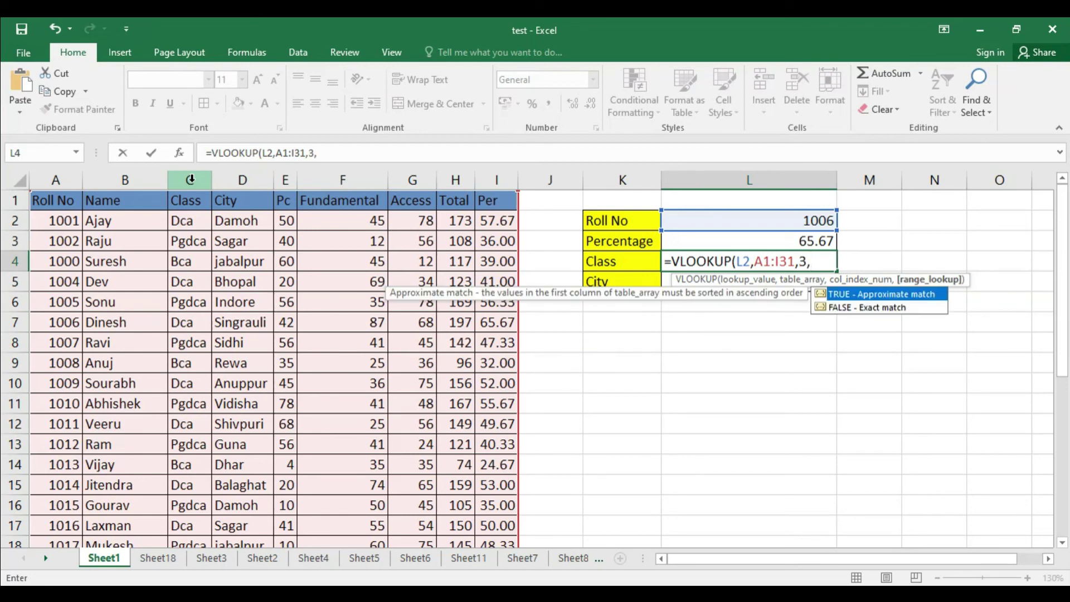
key(Down)
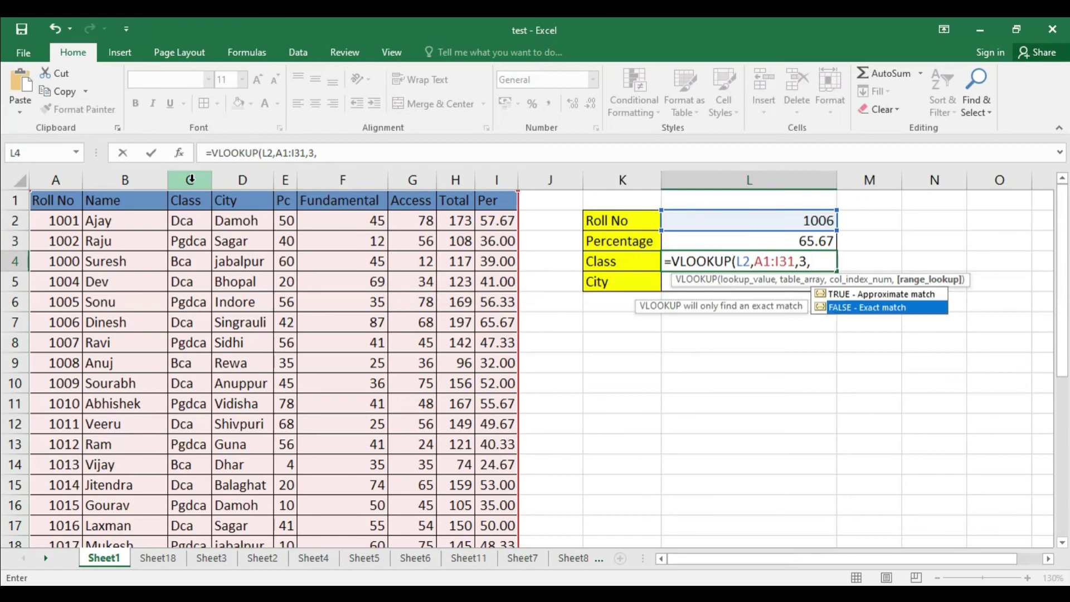
key(Tab)
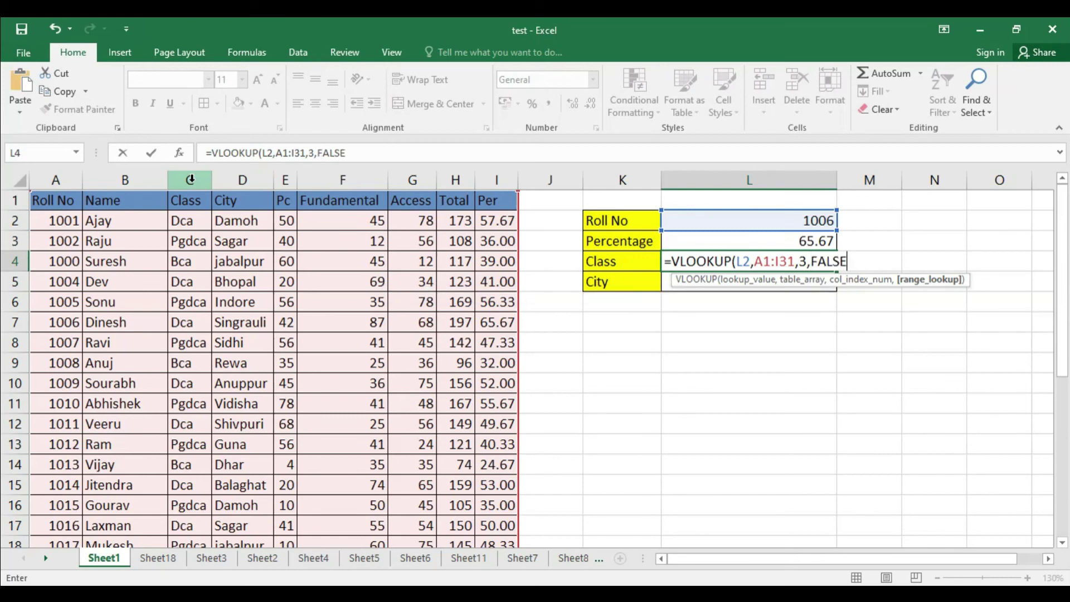
text())
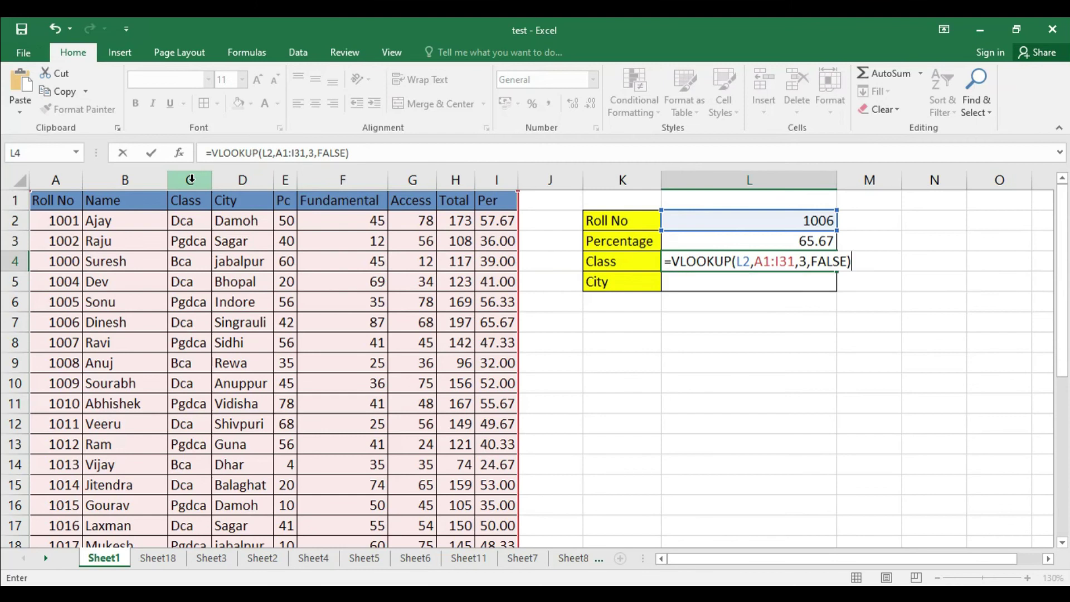
key(Return)
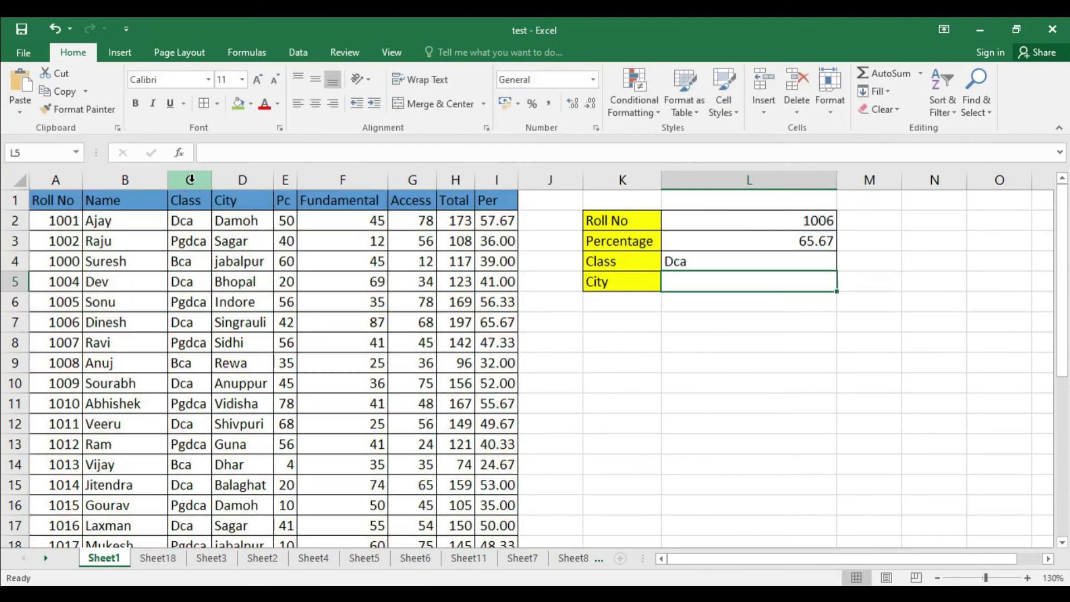
click(824, 221)
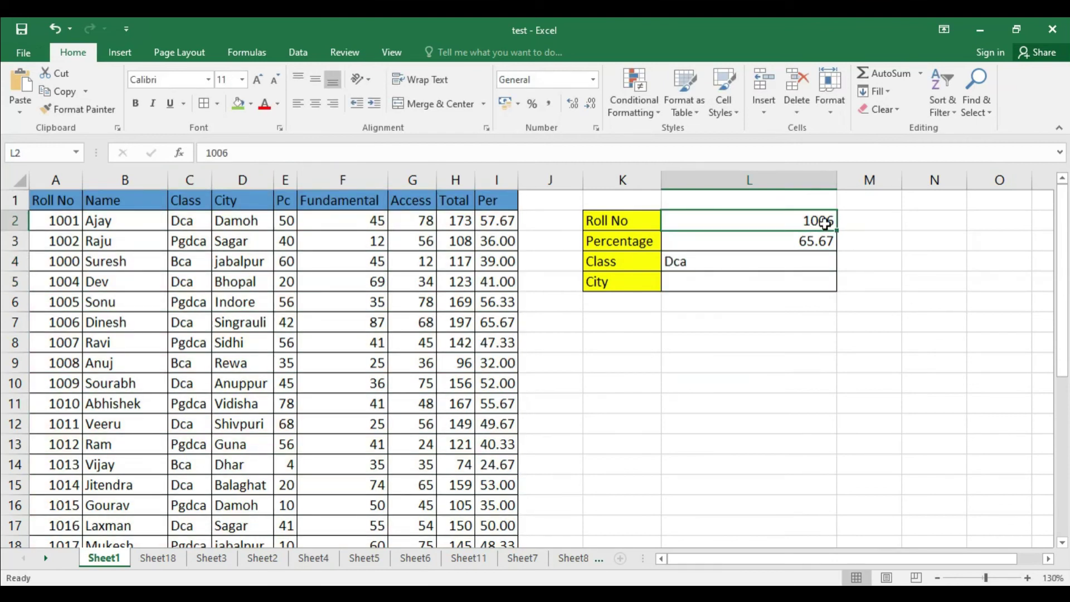
click(204, 325)
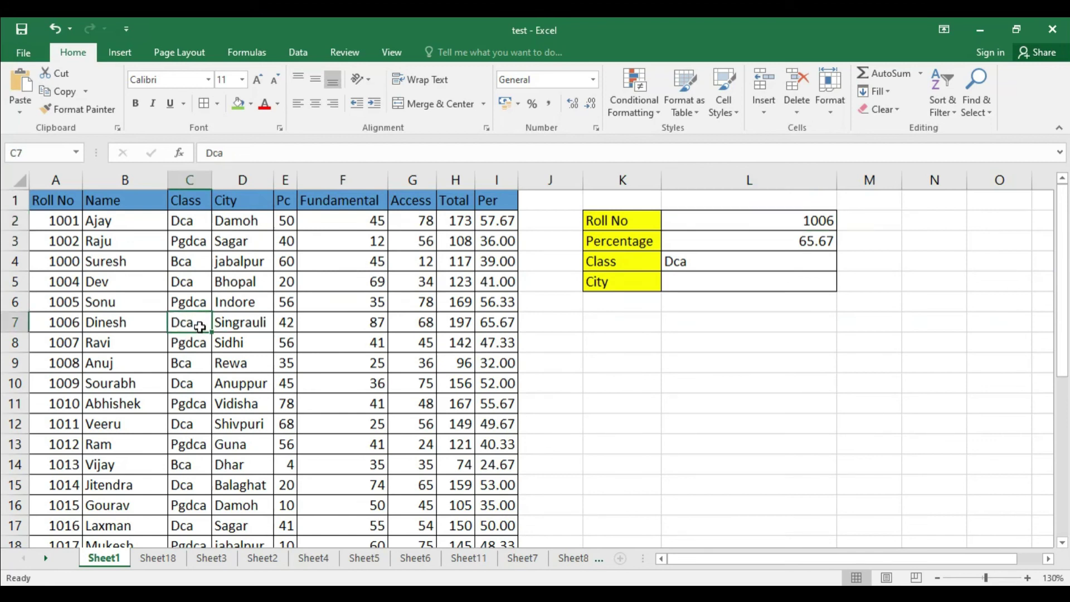
Step: Begin a VLOOKUP formula in City cell L5 with L2 as the lookup value and A1:I31 as the table array
click(708, 284)
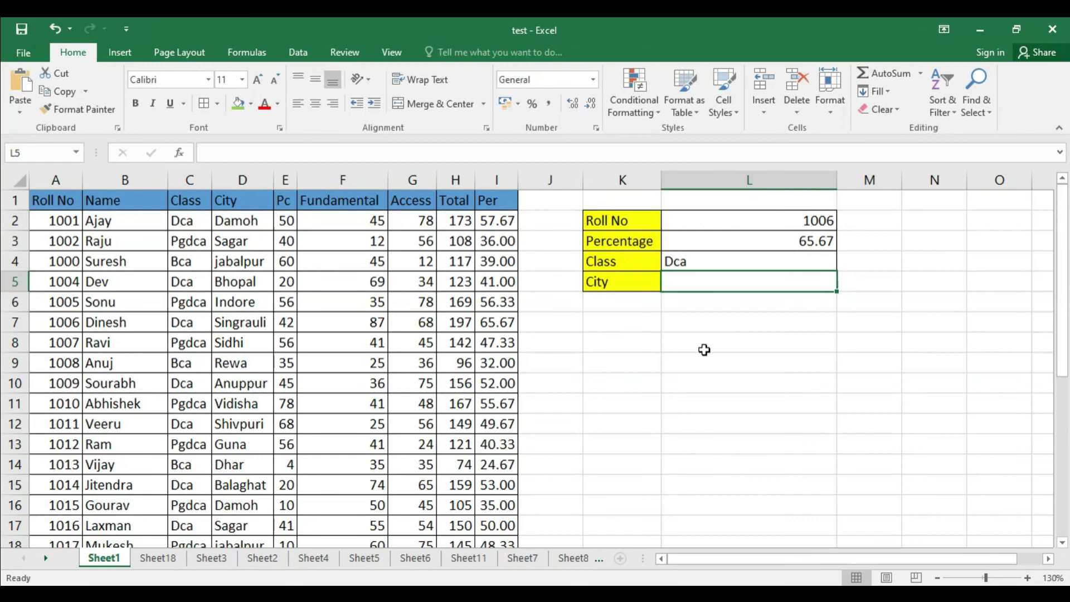
text(=vl)
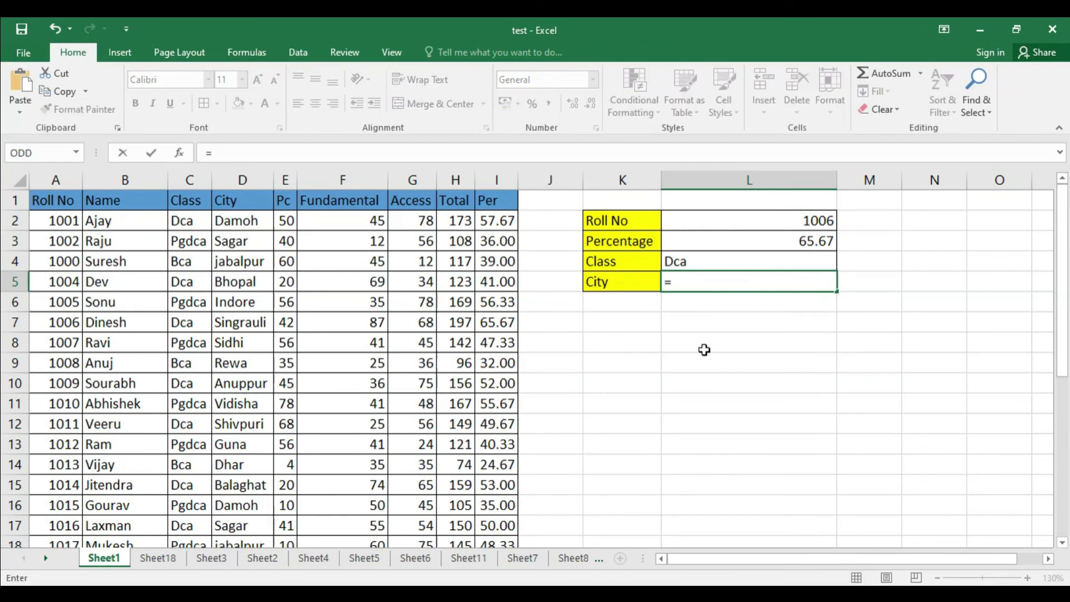
key(Tab)
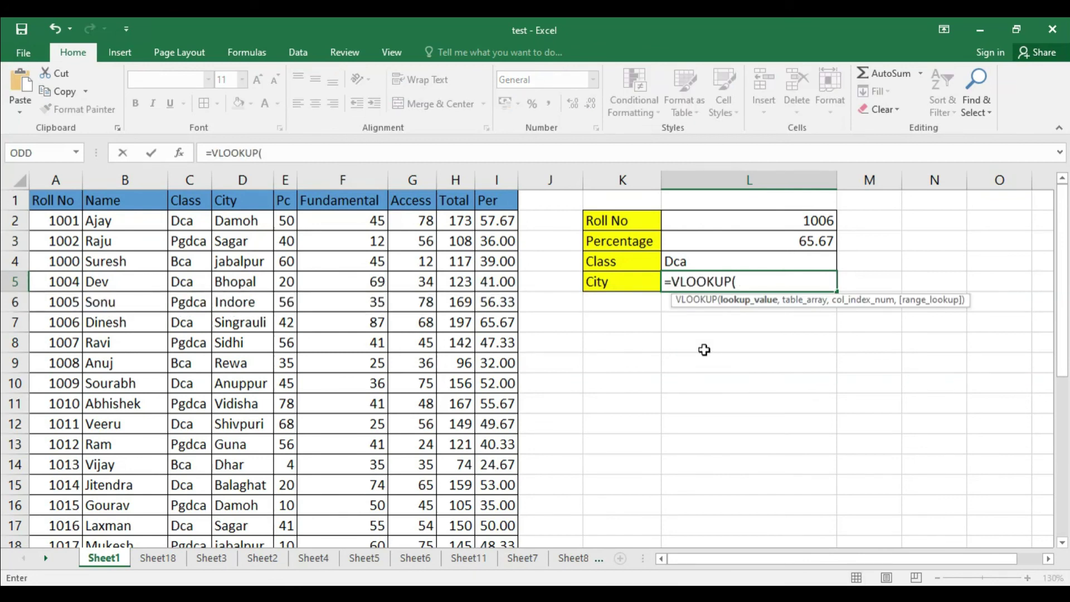
click(786, 226)
text(,)
drag(67, 199, 510, 523)
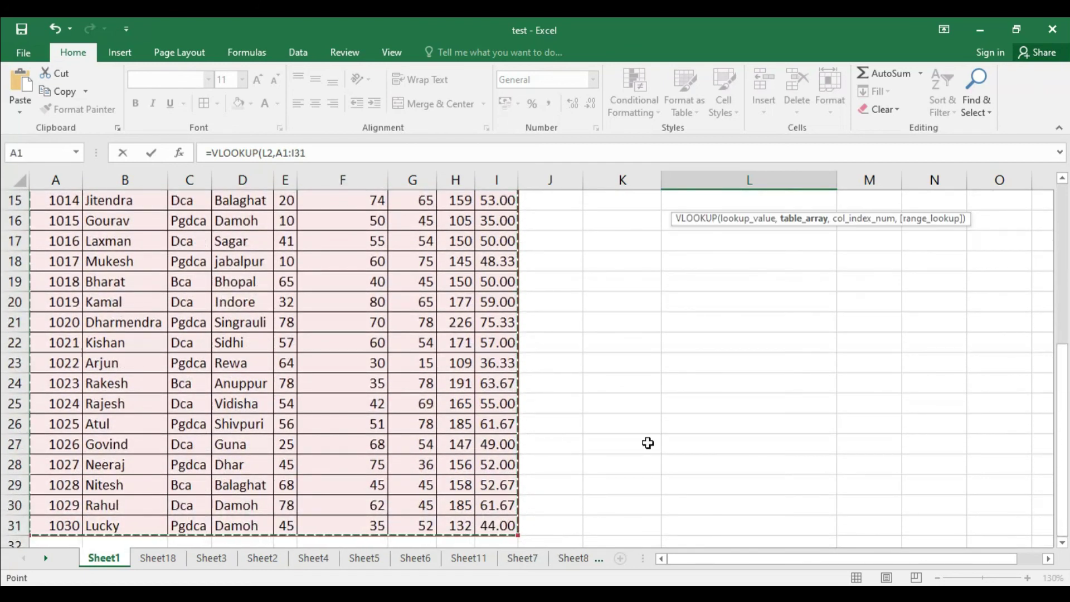
scroll(647, 443, up, 1)
text(,)
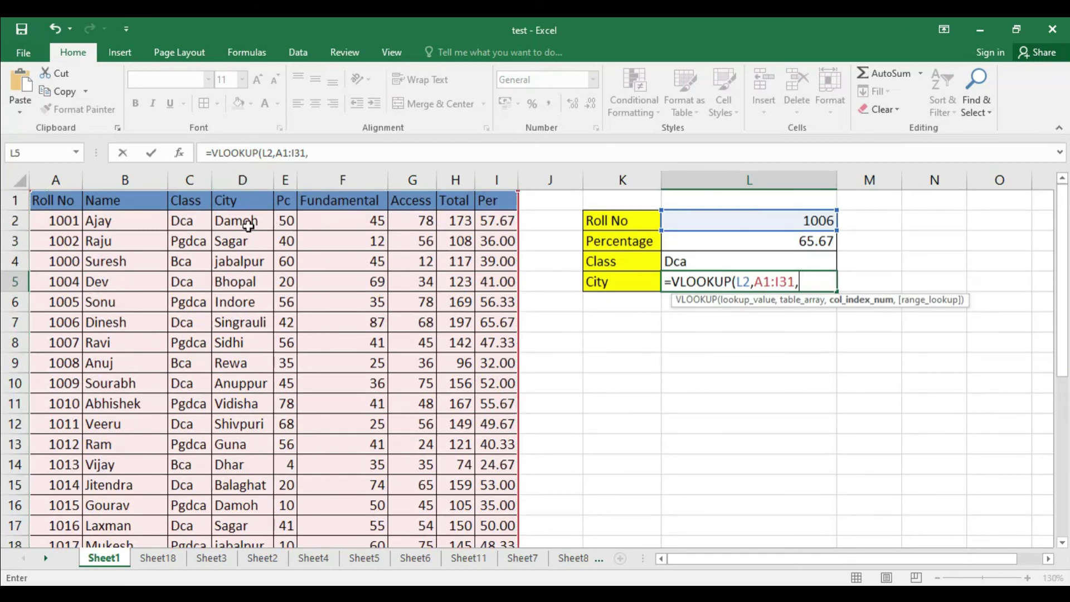
Step: Complete the City VLOOKUP with column index 4 and FALSE for an exact match, checking it against the table row for 1006
text(4,)
key(Down)
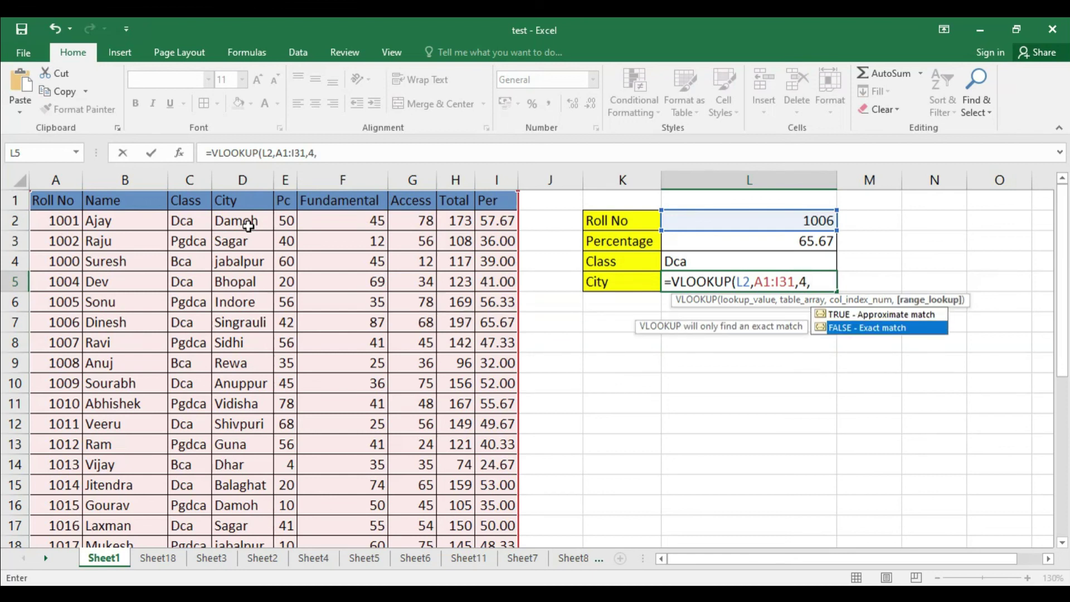
key(Tab)
text())
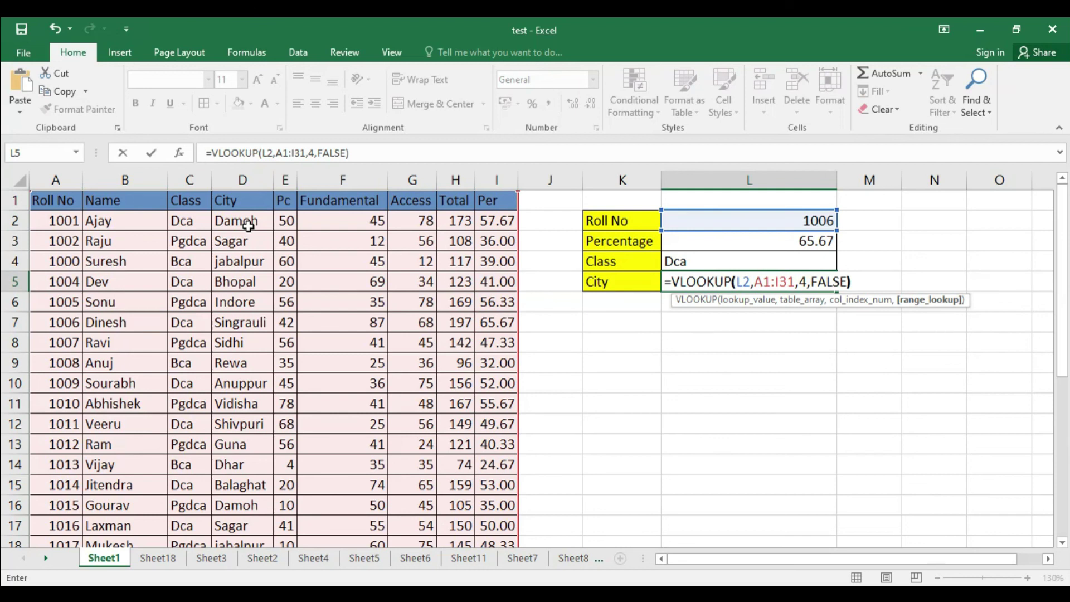
key(Return)
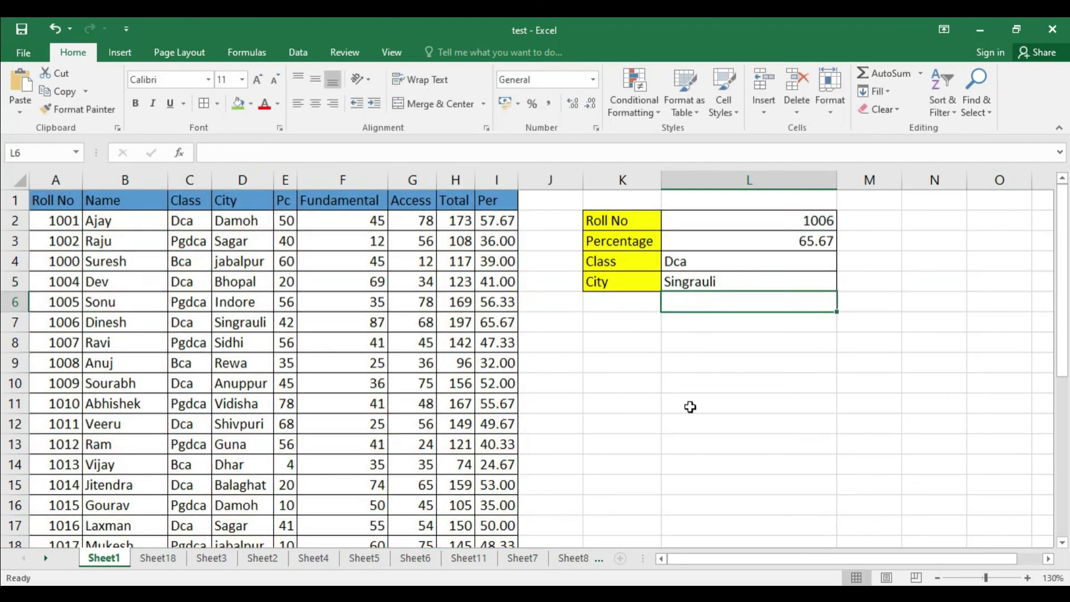
click(778, 222)
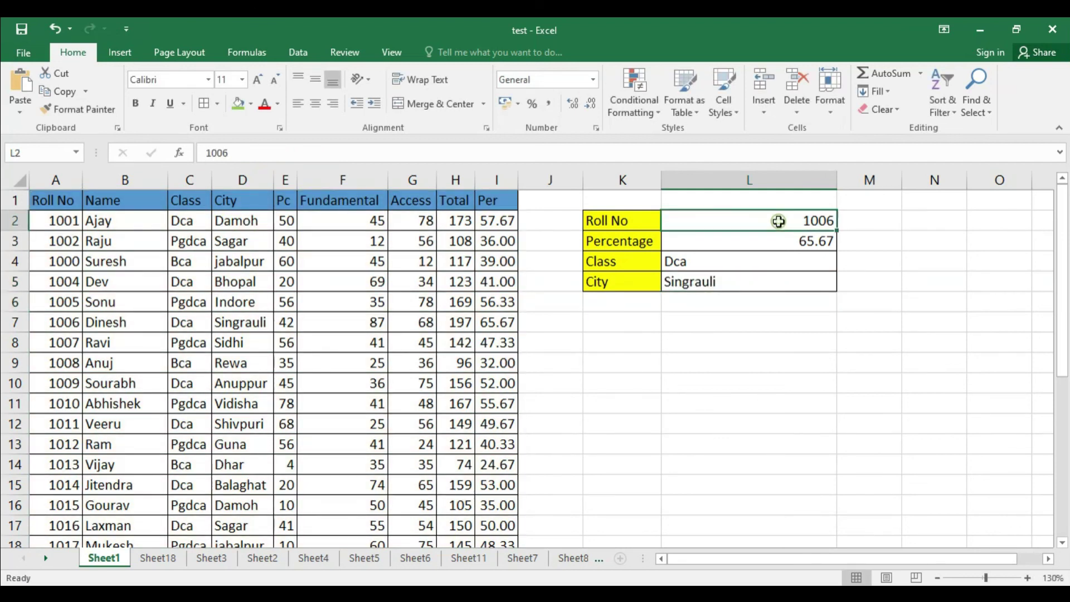
click(230, 323)
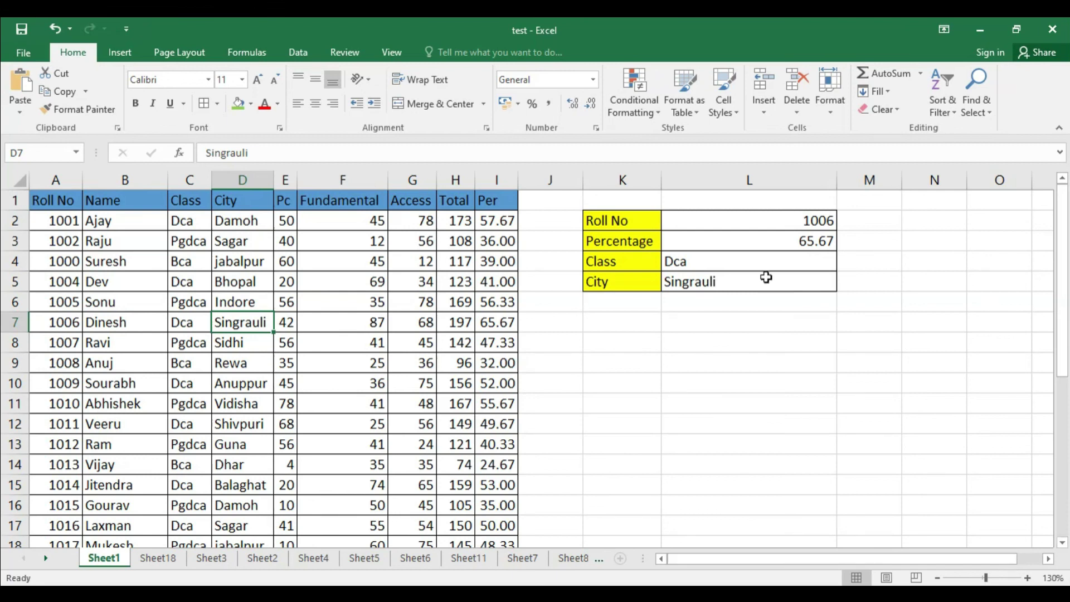
Step: Replace the Roll No lookup value in L2 with 1010 to test all three lookup formulas
double_click(789, 223)
key(Delete)
key(Delete)
key(Delete)
key(Delete)
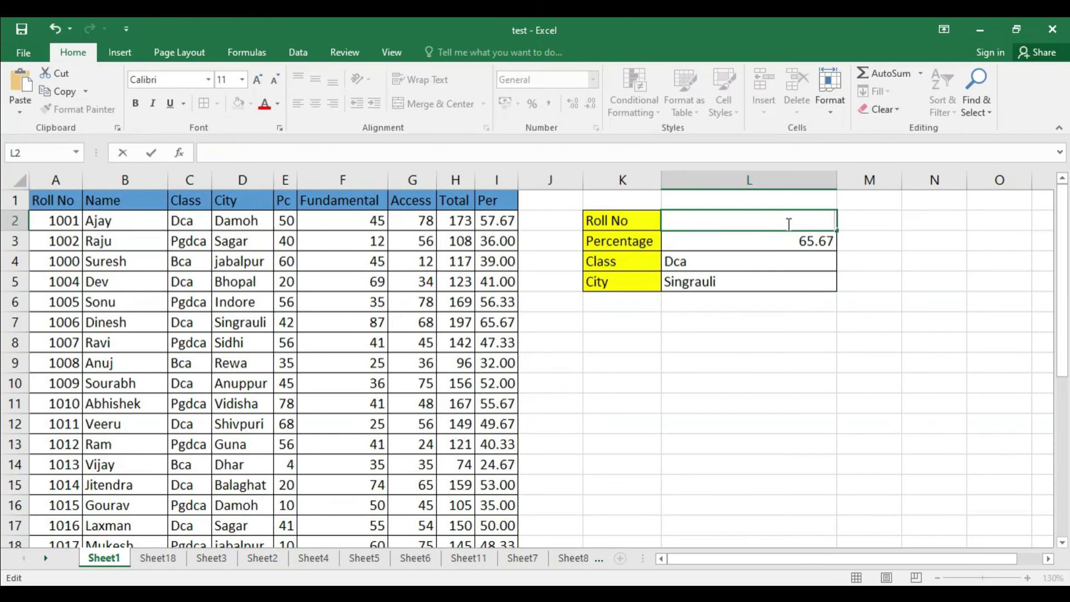
text(1010)
key(Return)
click(834, 415)
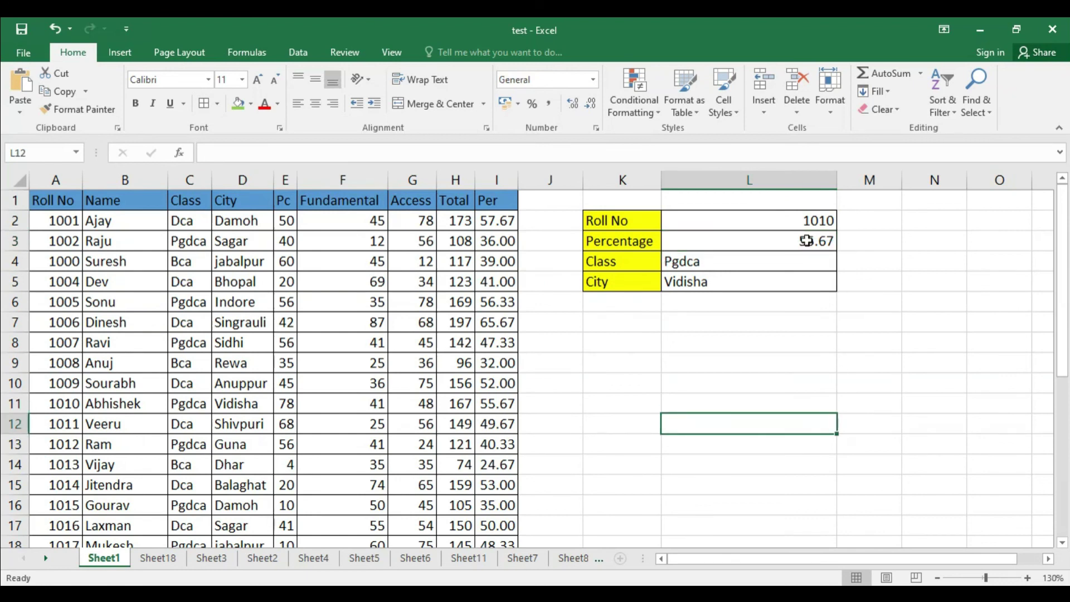
Step: Enter 1020 as the Roll No lookup value in cell L2
click(796, 221)
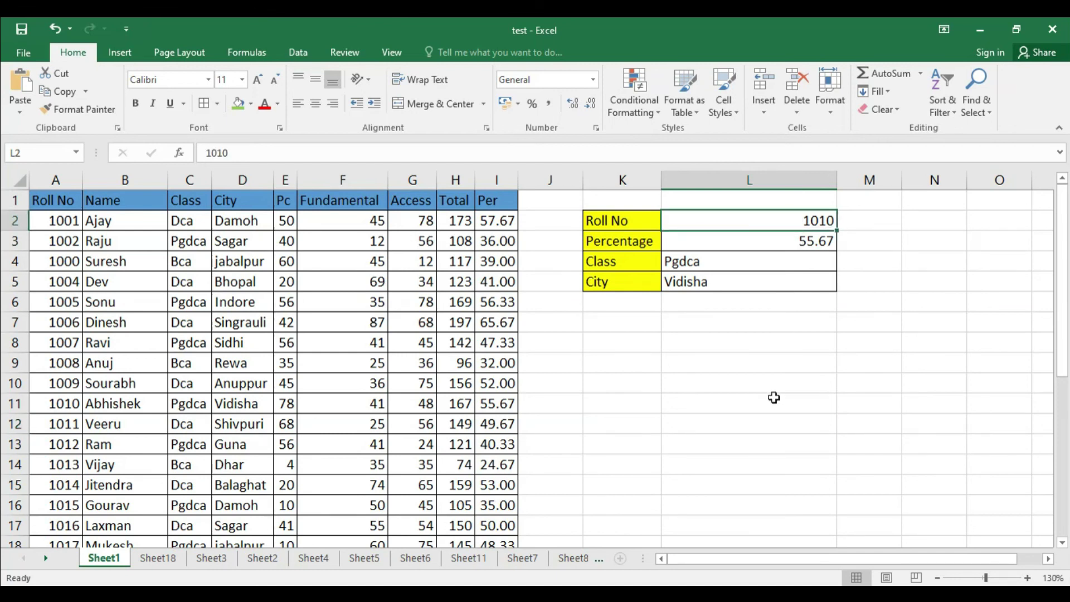
text(1020)
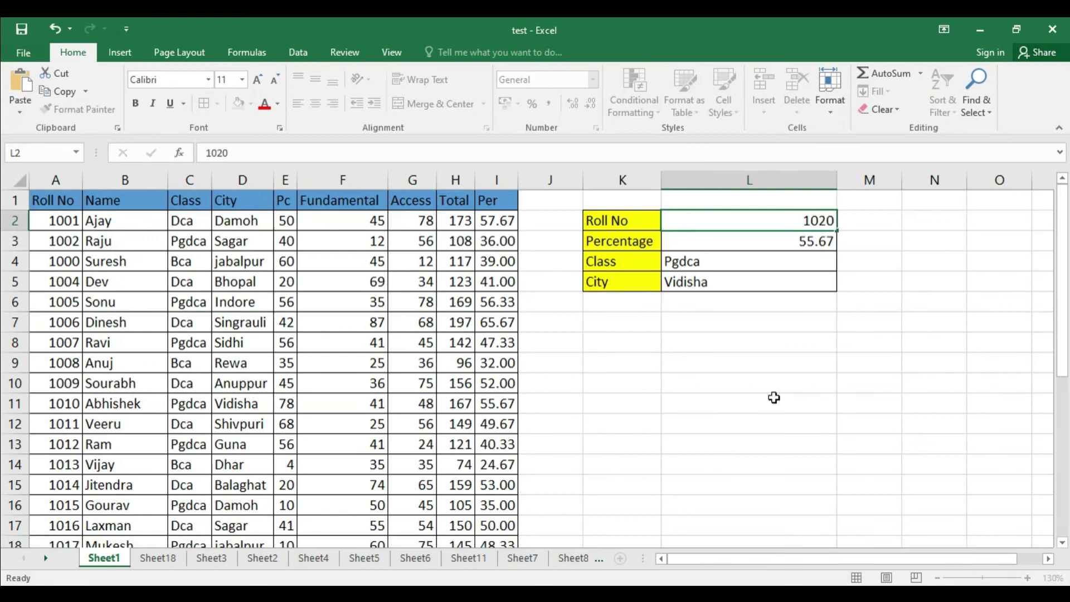
key(Return)
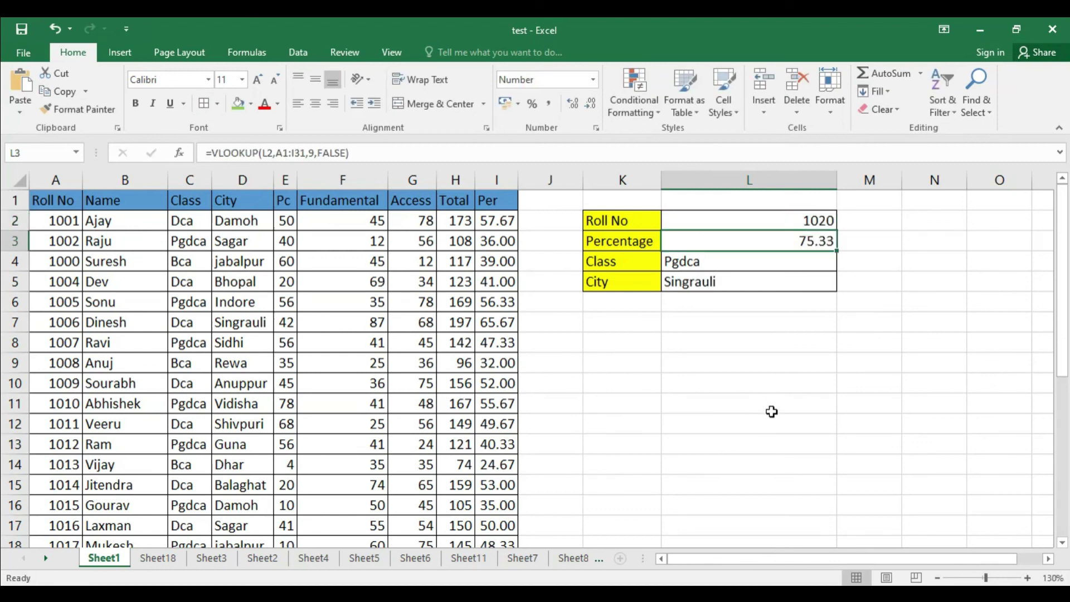